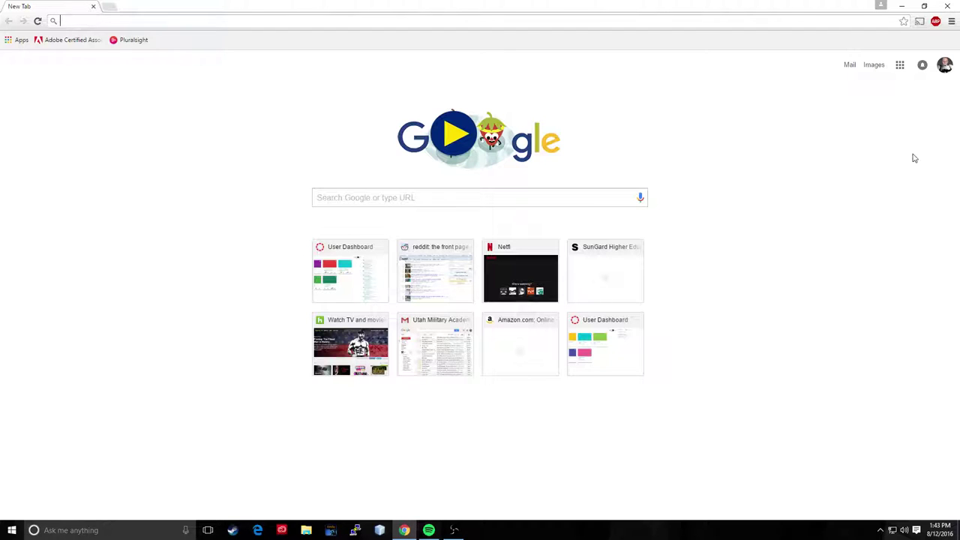
Step: Check which school Google account is signed in, then close the account panel
click(946, 67)
drag(845, 122, 943, 124)
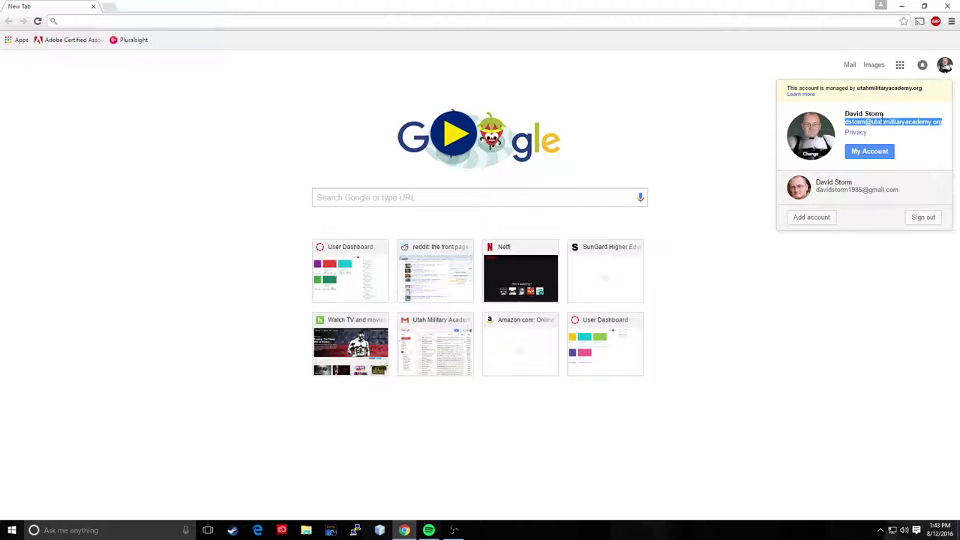
click(701, 142)
Step: Go to sites.google.com to open the school domain's site list
click(88, 21)
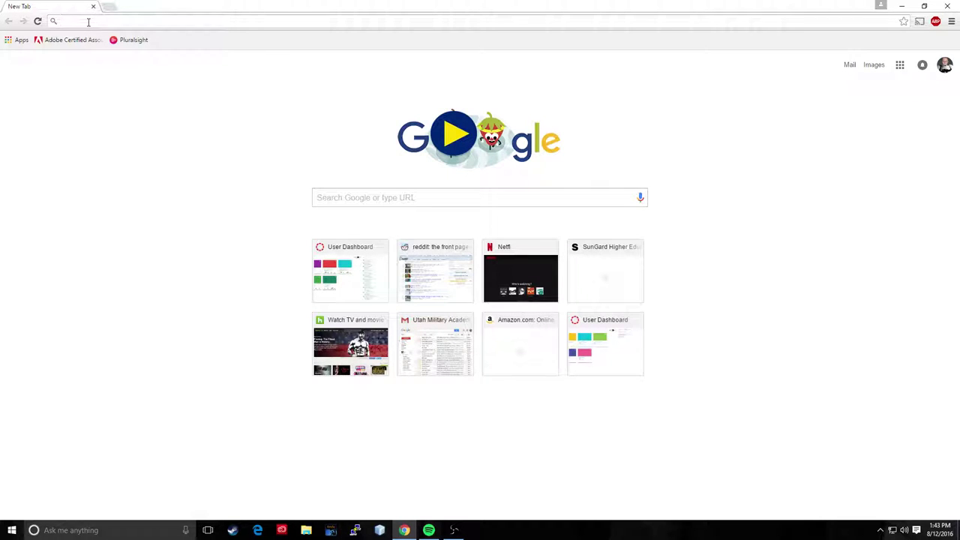
text(sites.)
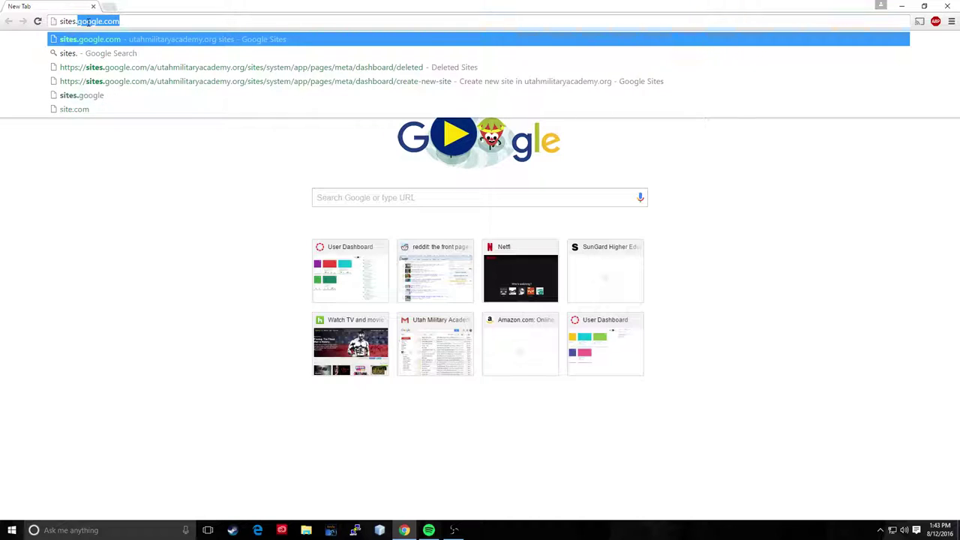
text(goog)
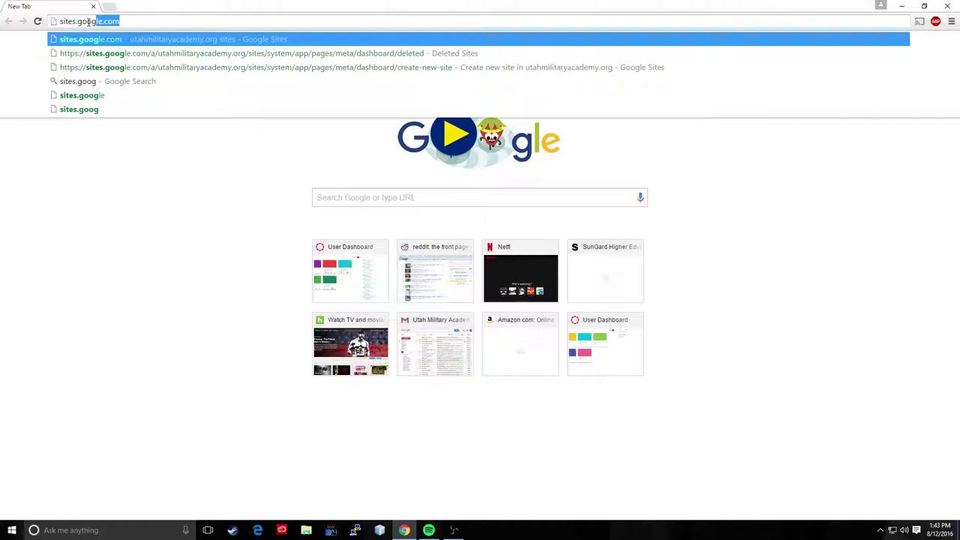
key(Return)
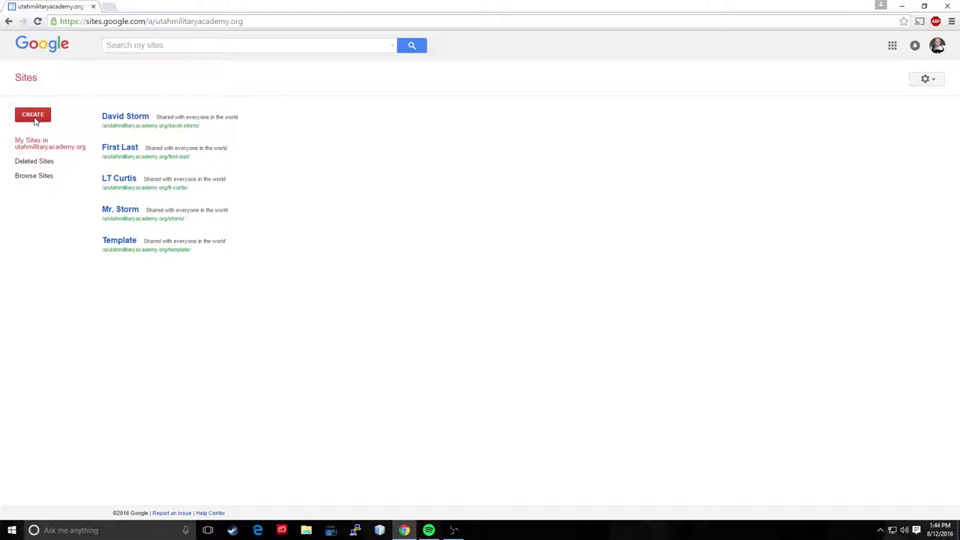
Step: Start a new site from the gallery's UMA Teachers Page Template
click(34, 120)
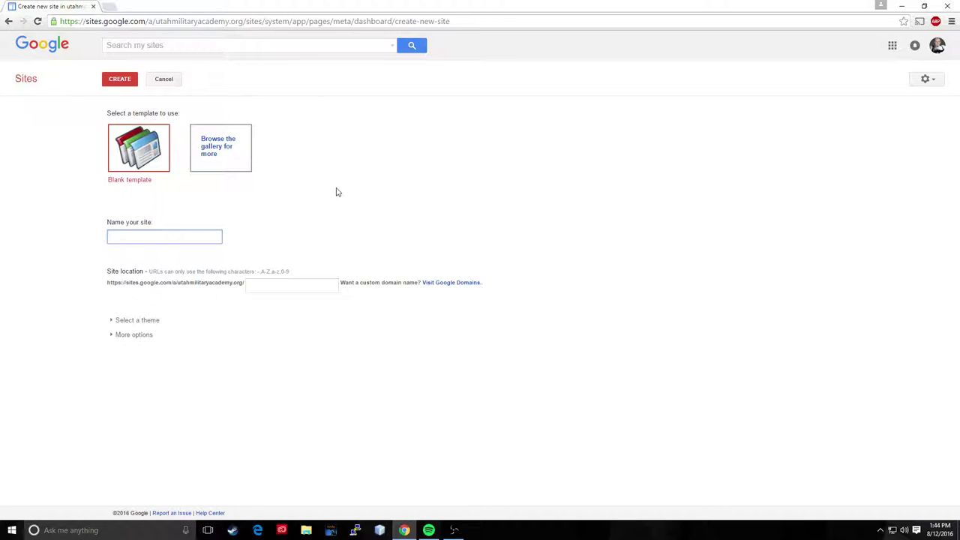
click(211, 148)
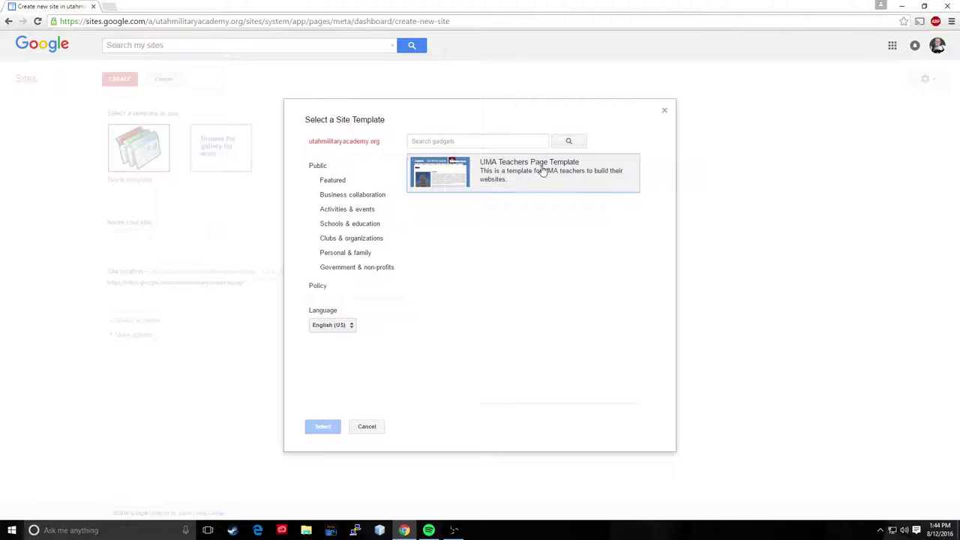
click(492, 182)
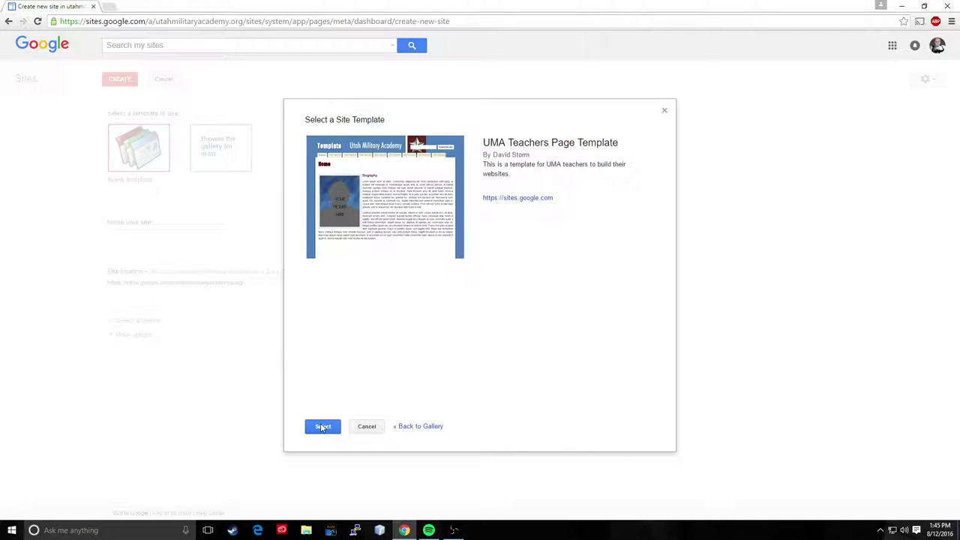
click(322, 427)
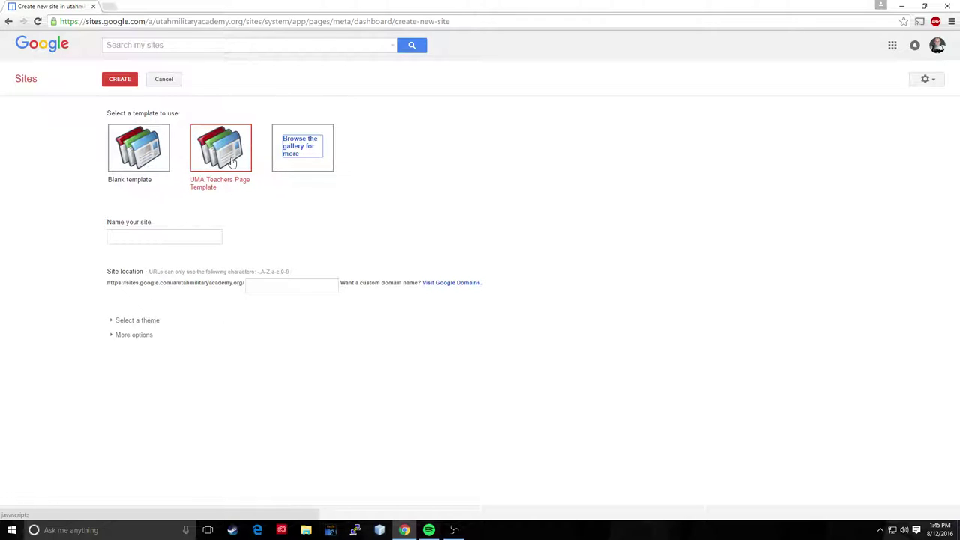
Step: Name the new site 'Kanye West' so the location fills in as kanye-west
click(175, 239)
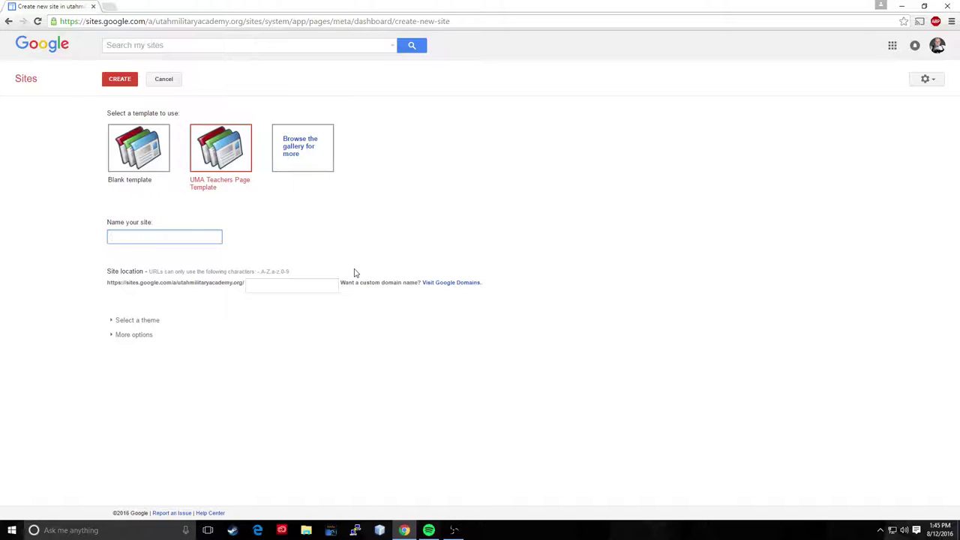
text(anye West)
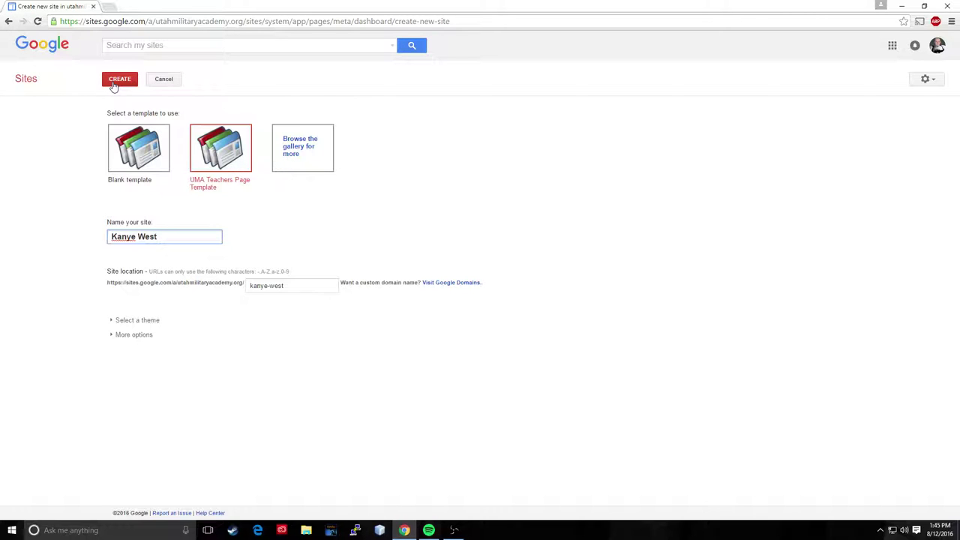
Step: Create the Kanye West site from the UMA template
click(113, 84)
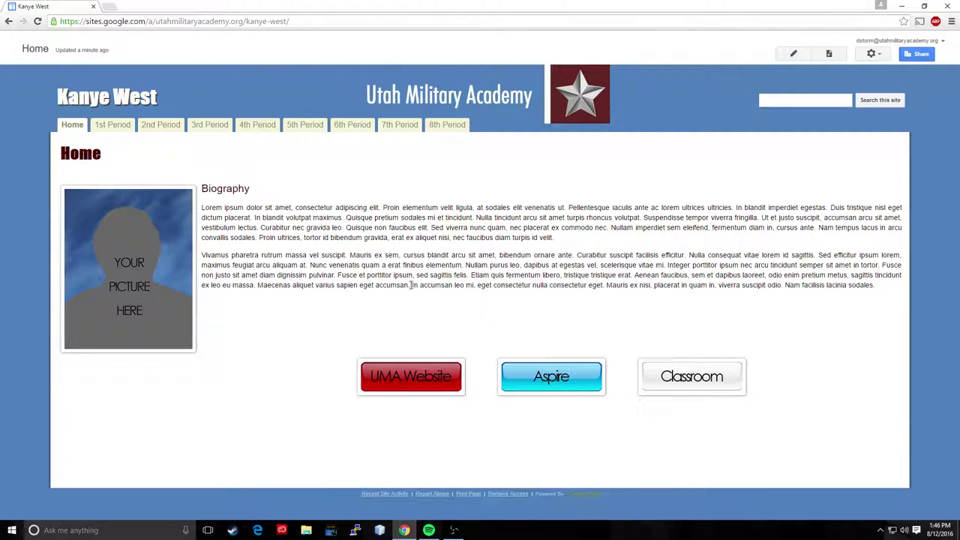
Step: Try the 1st Period and Home tabs and the Aspire and Classroom links, then return to the site
click(111, 125)
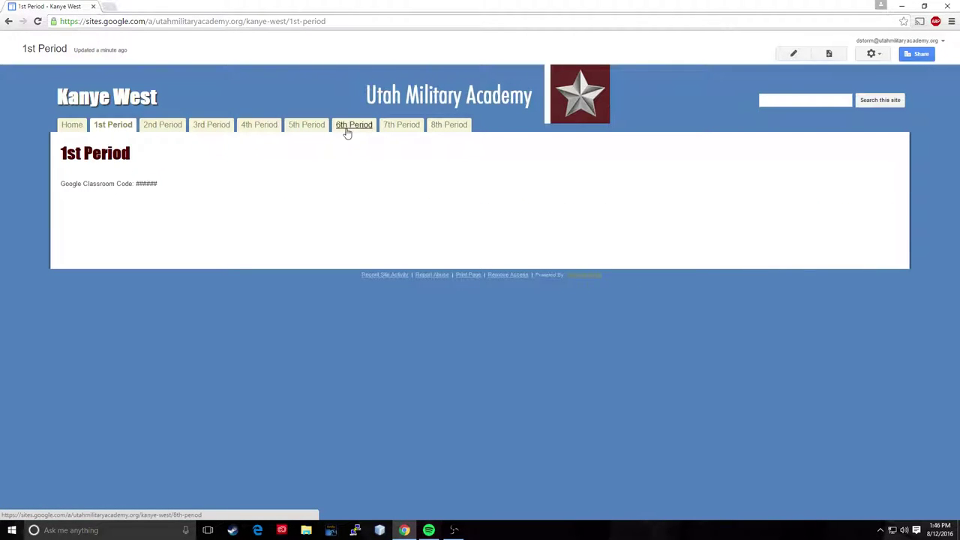
click(63, 127)
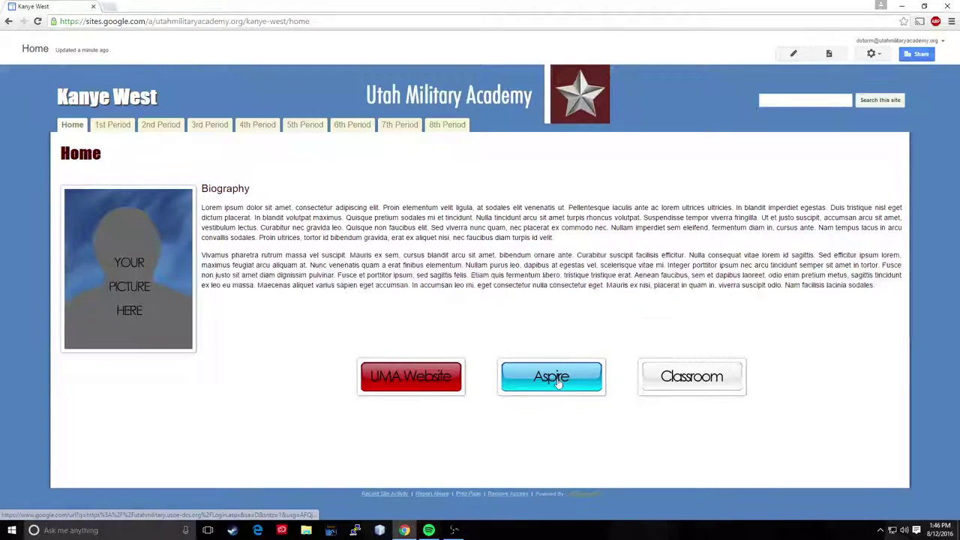
click(551, 377)
click(188, 6)
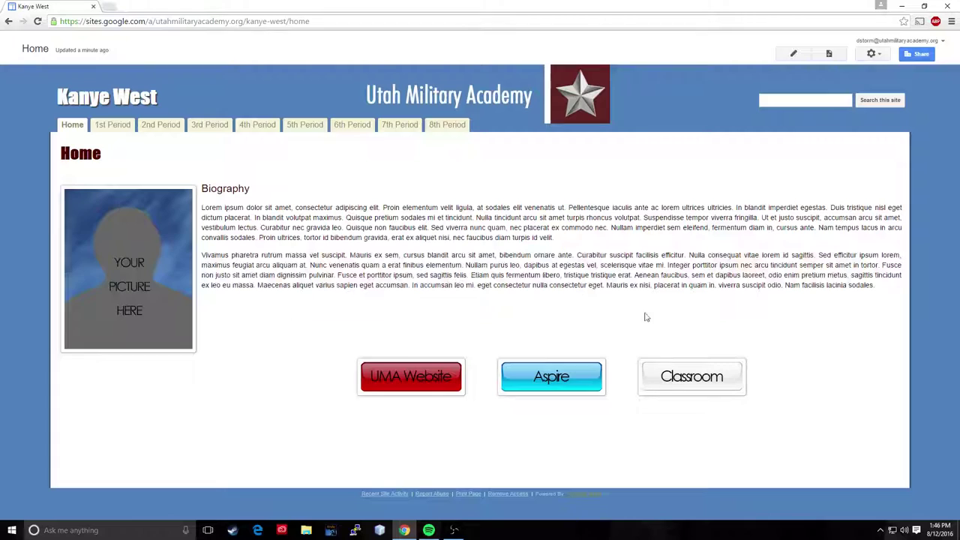
click(691, 384)
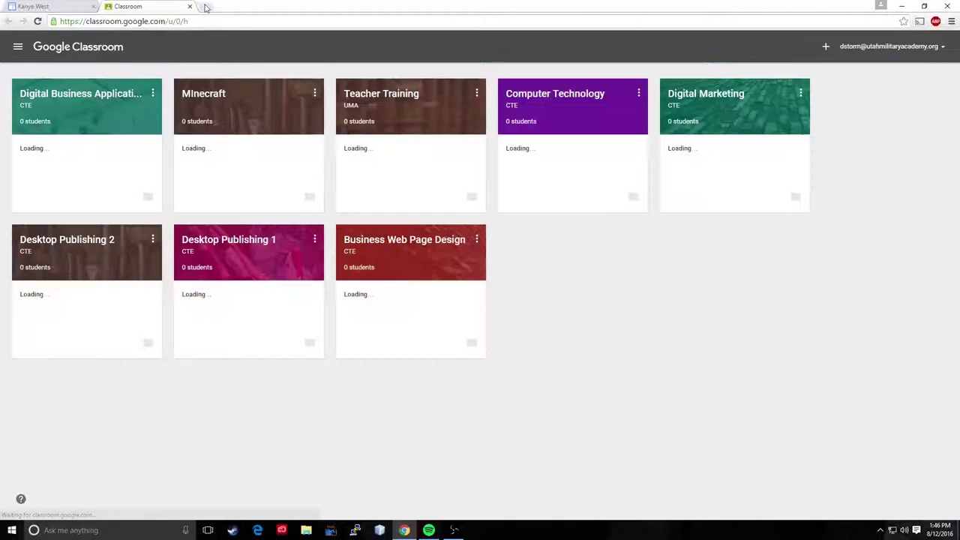
click(67, 6)
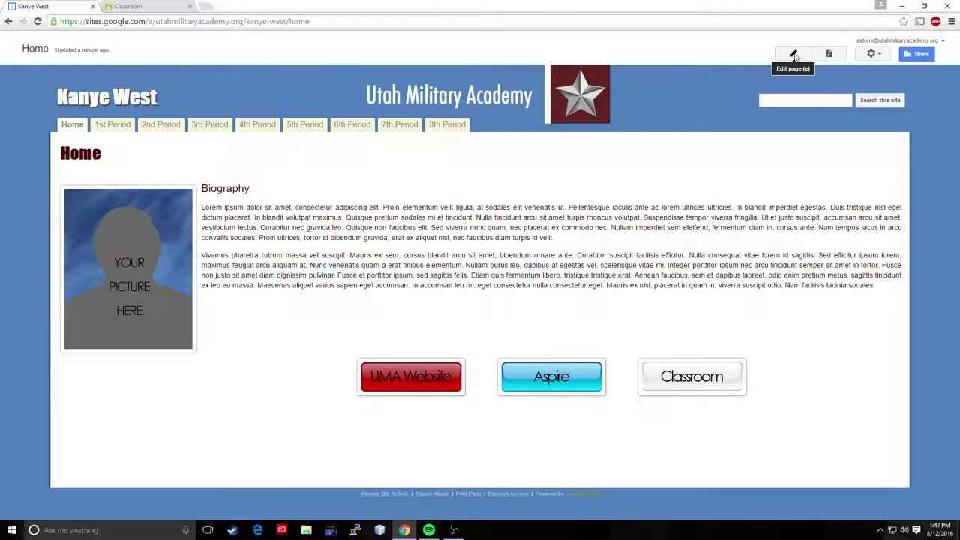
Step: Edit the Home page and remove the placeholder picture from the Biography section
click(794, 55)
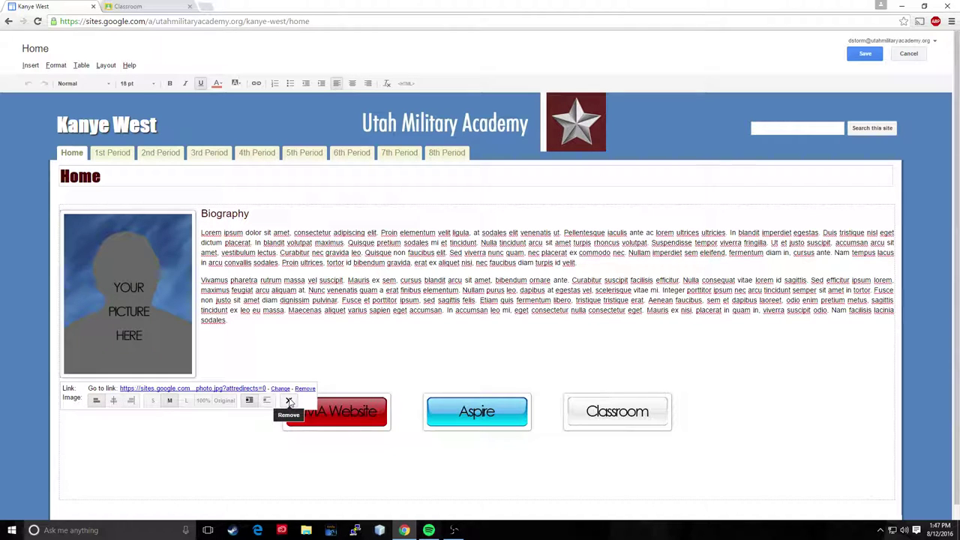
click(290, 402)
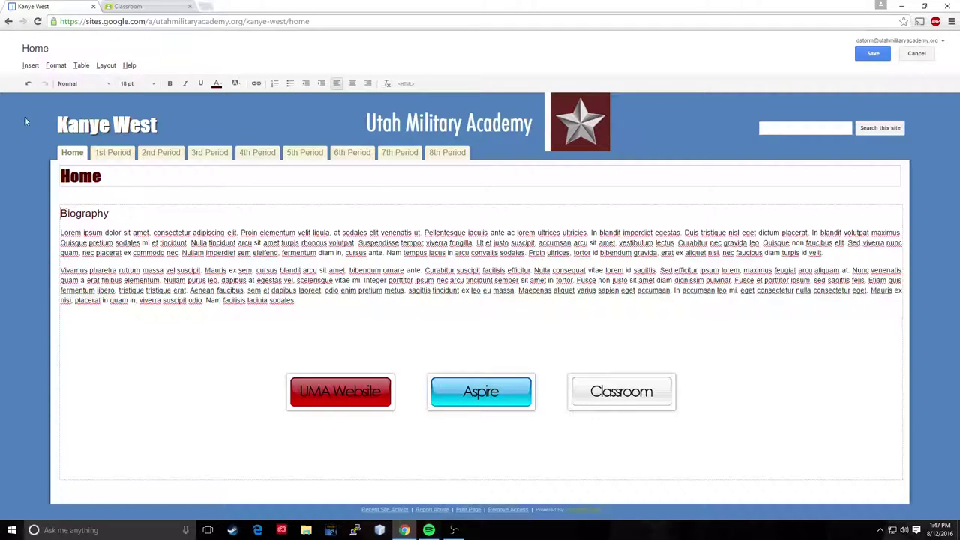
Step: Upload the photo from the Desktop through Insert > Image
click(31, 66)
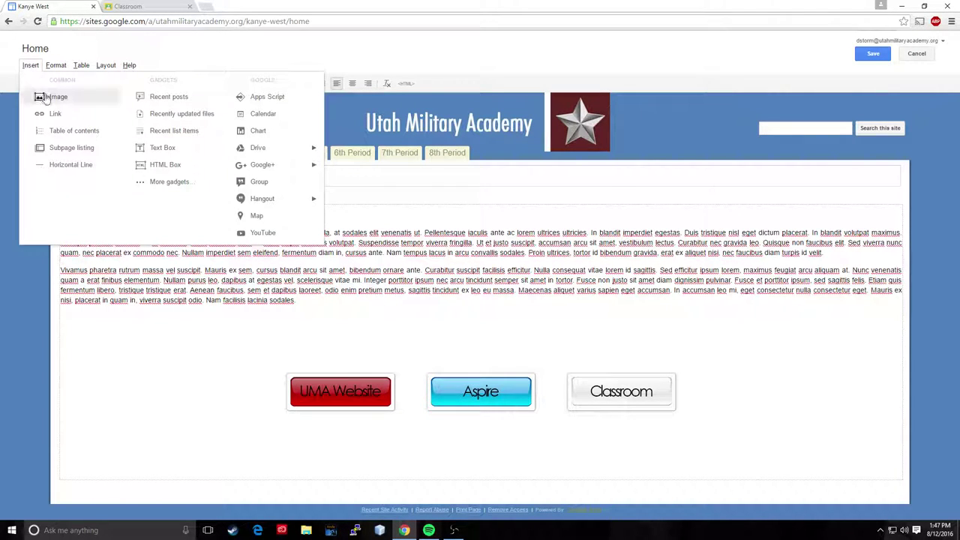
click(52, 98)
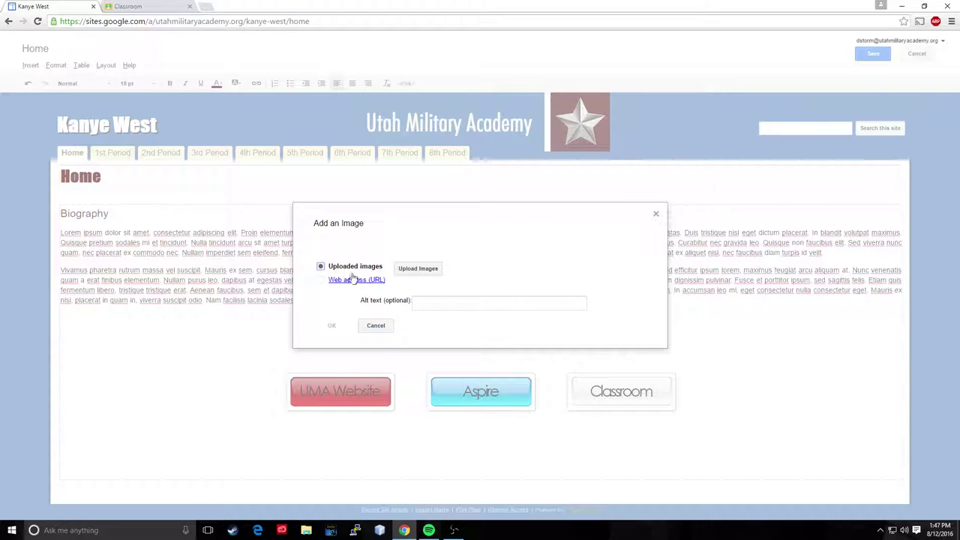
click(412, 271)
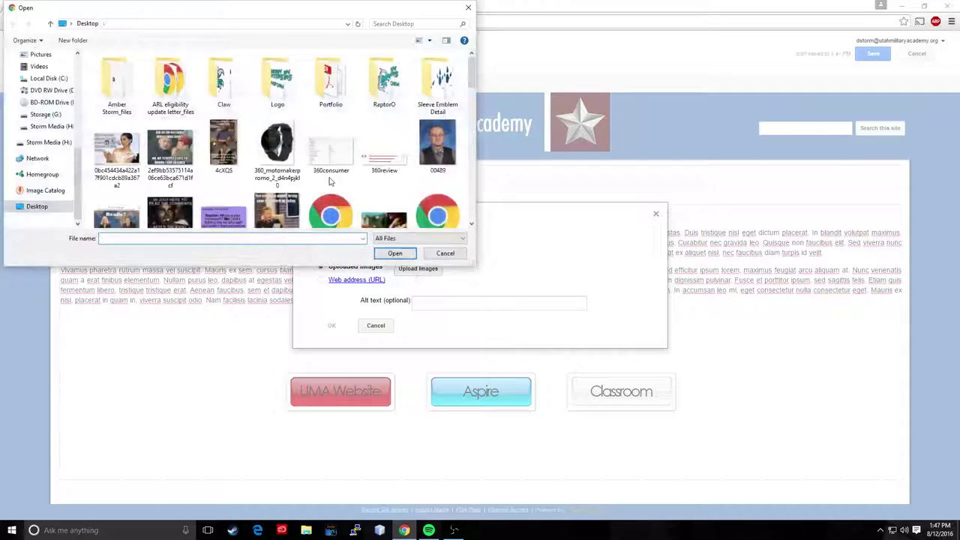
scroll(330, 181, down, 3)
scroll(330, 180, down, 4)
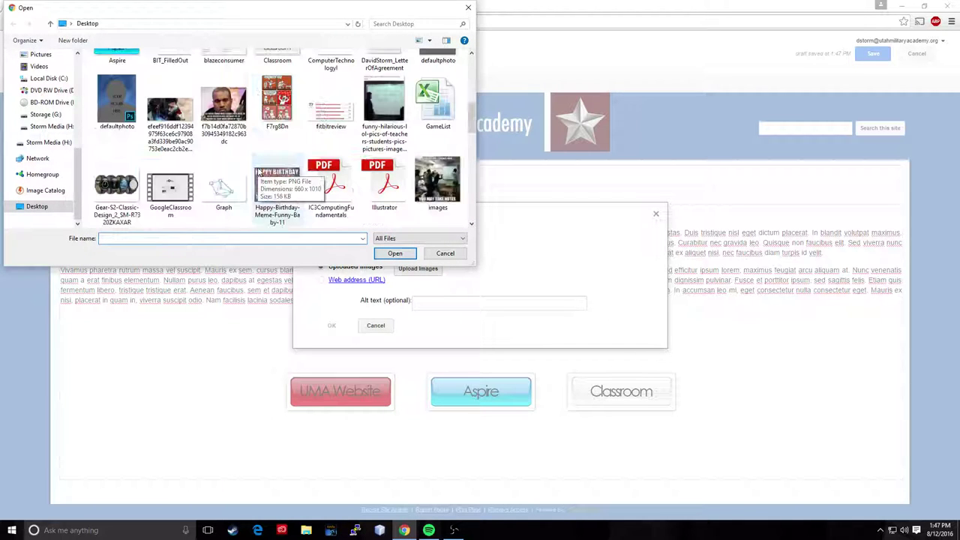
click(225, 111)
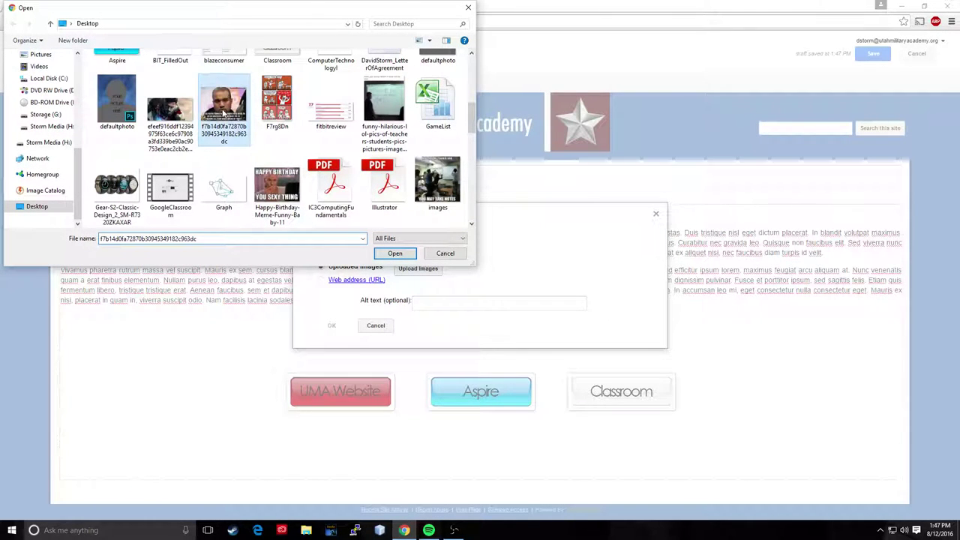
click(409, 254)
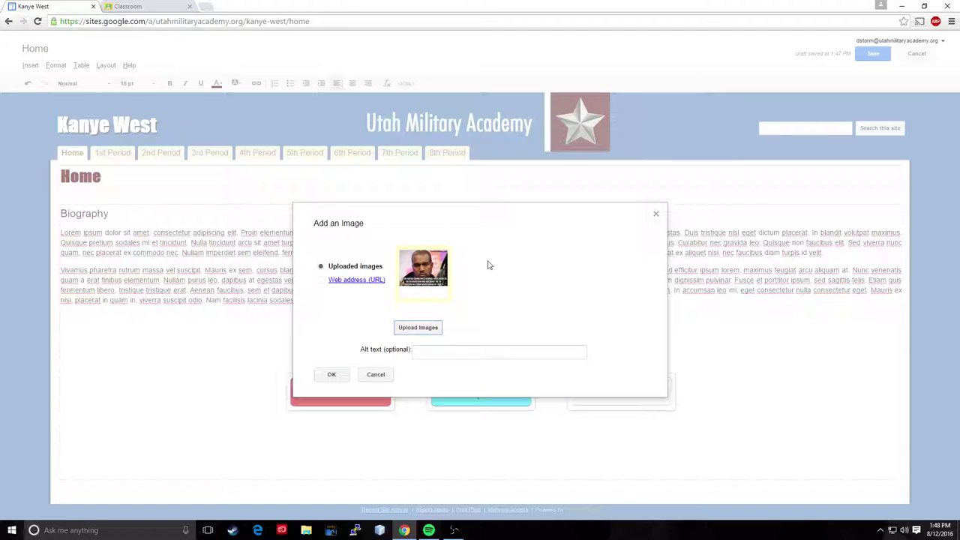
Step: Insert the uploaded photo onto the Home page
click(331, 375)
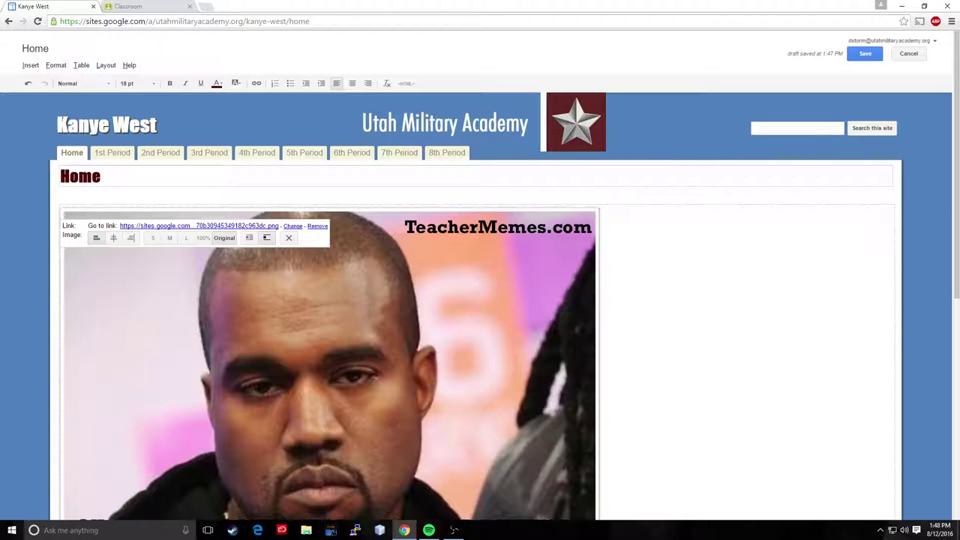
scroll(646, 339, down, 3)
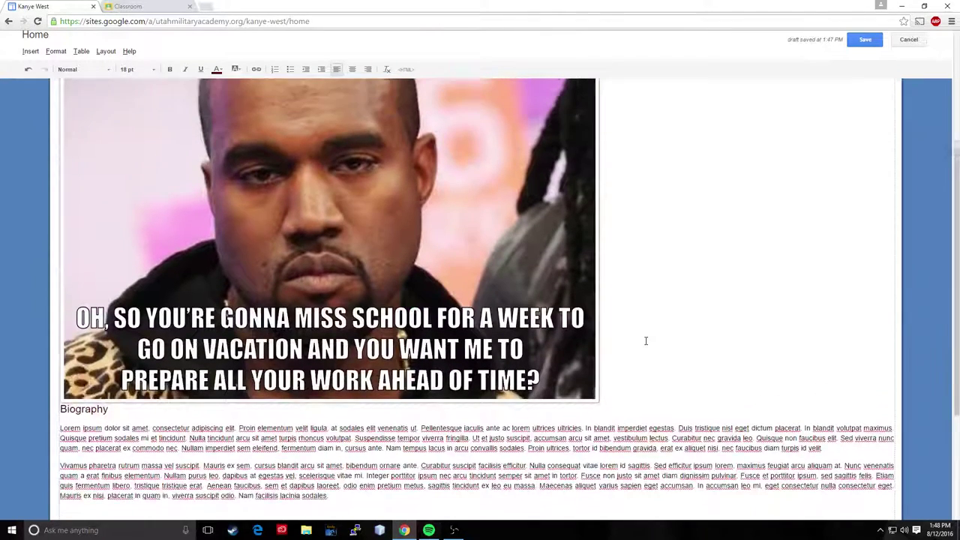
scroll(645, 341, up, 1)
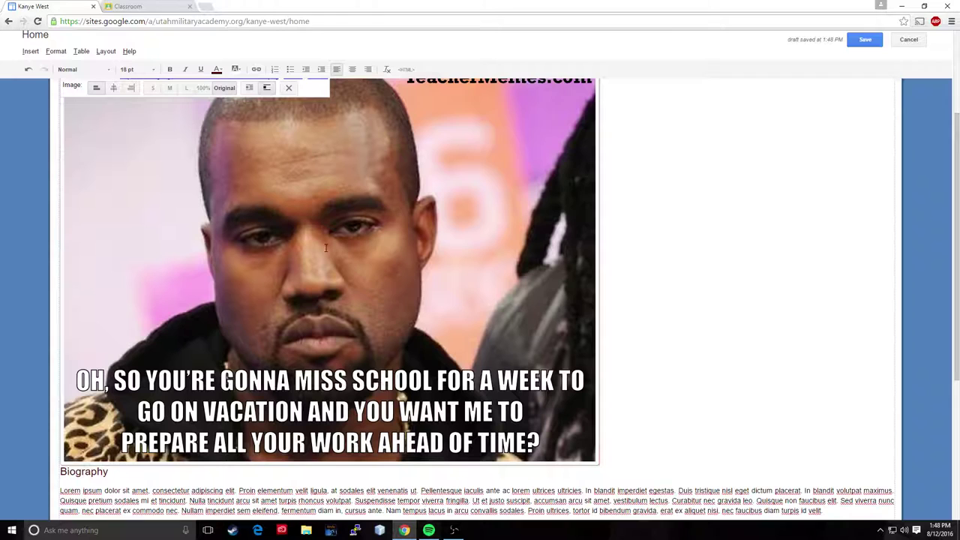
scroll(153, 108, up, 1)
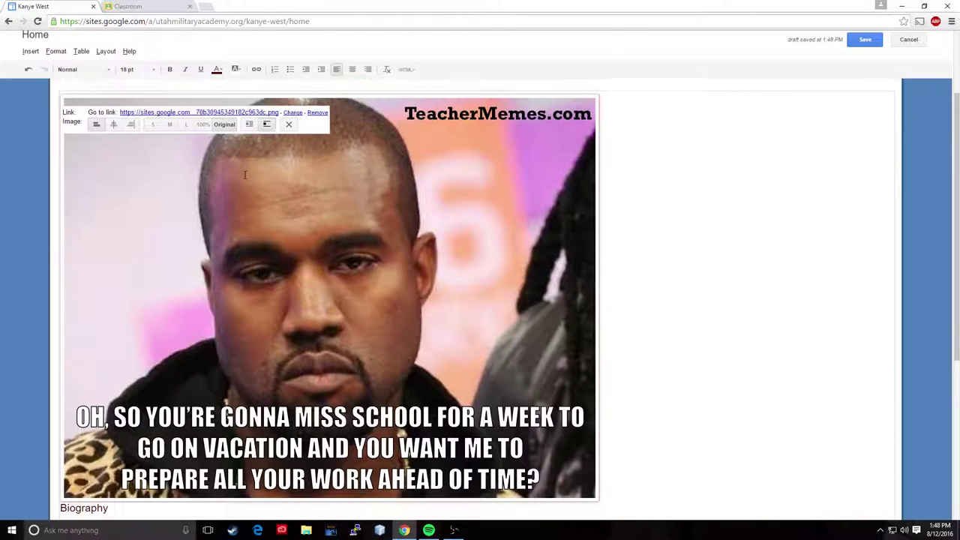
Step: Make the photo large and wrap the Biography text beside it
click(153, 139)
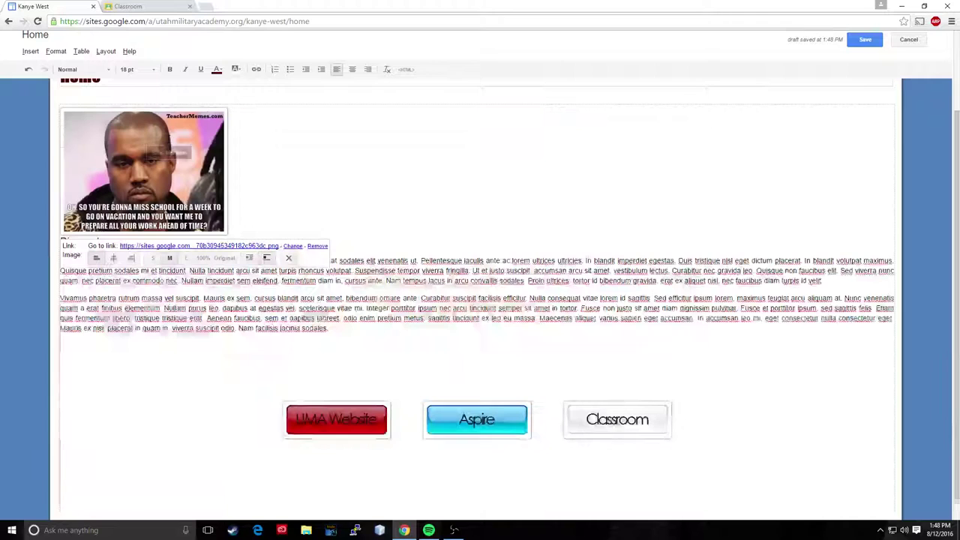
click(152, 257)
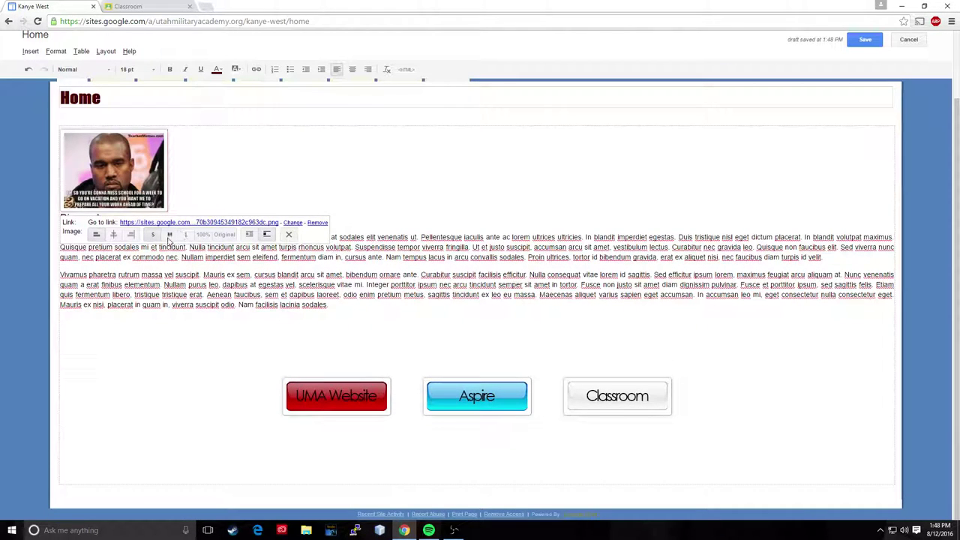
click(170, 234)
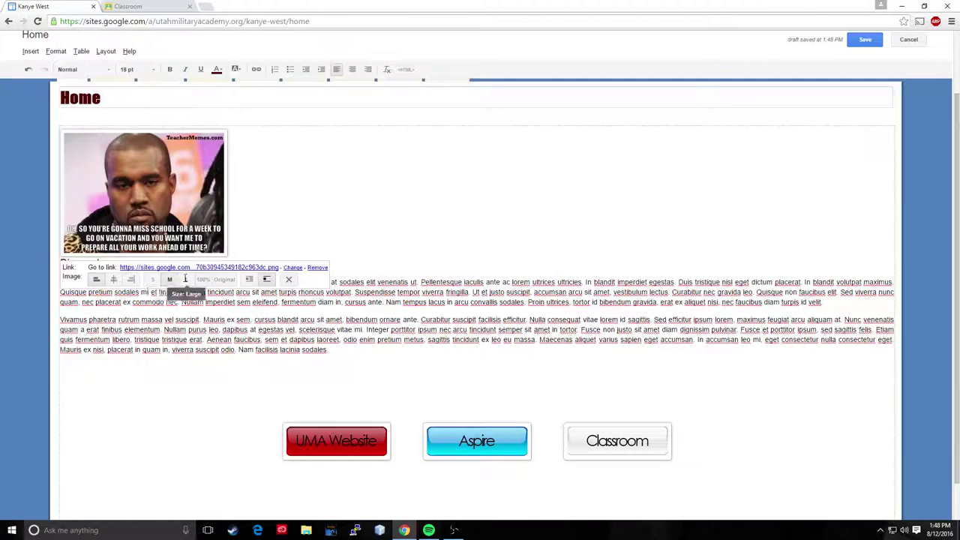
click(187, 279)
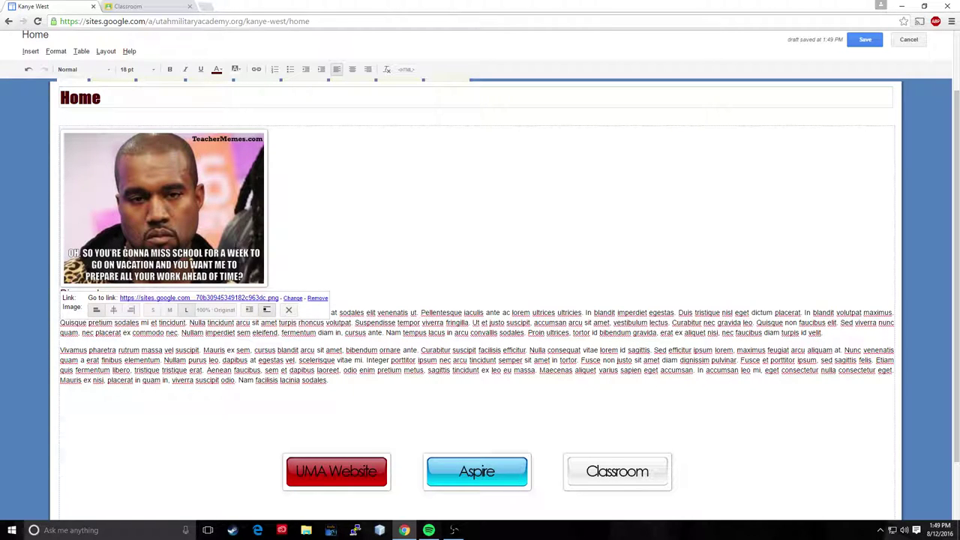
click(249, 310)
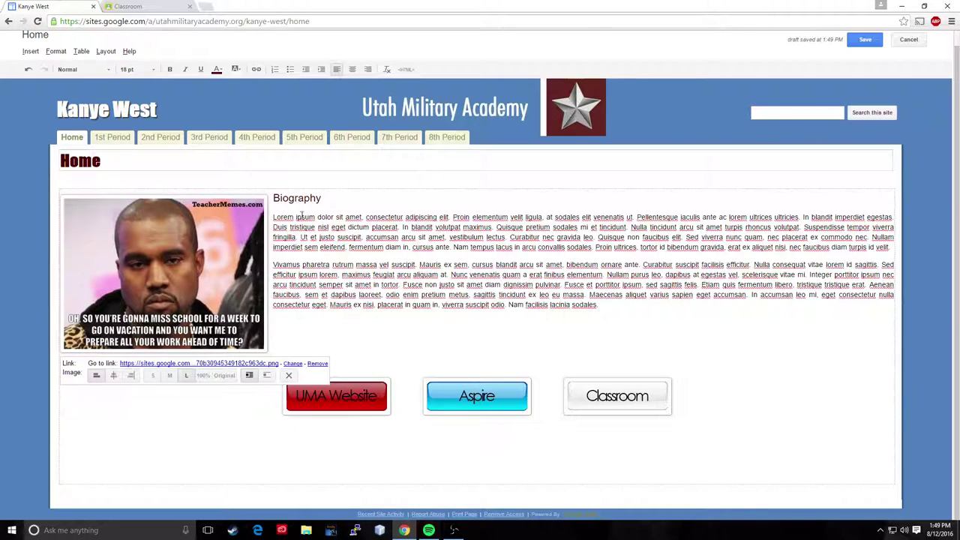
click(359, 334)
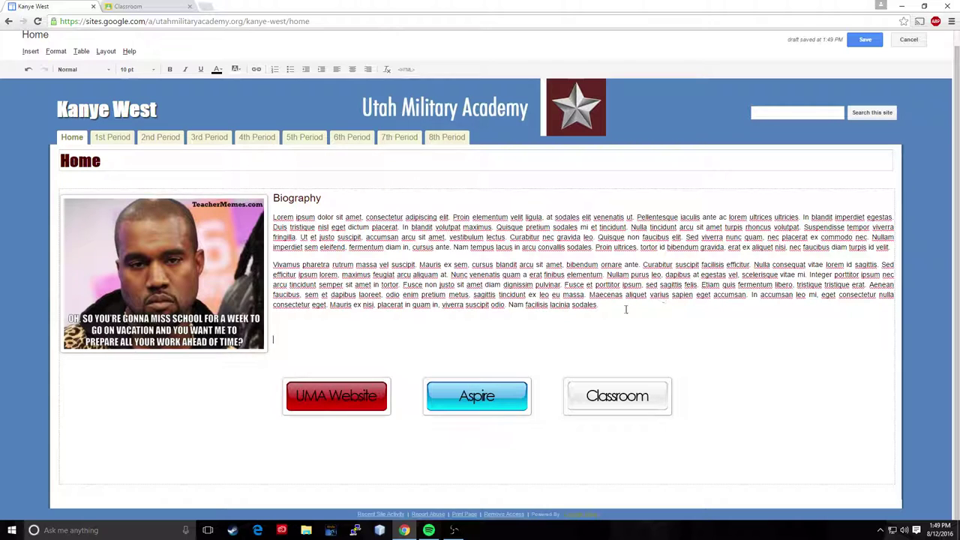
drag(625, 310, 330, 227)
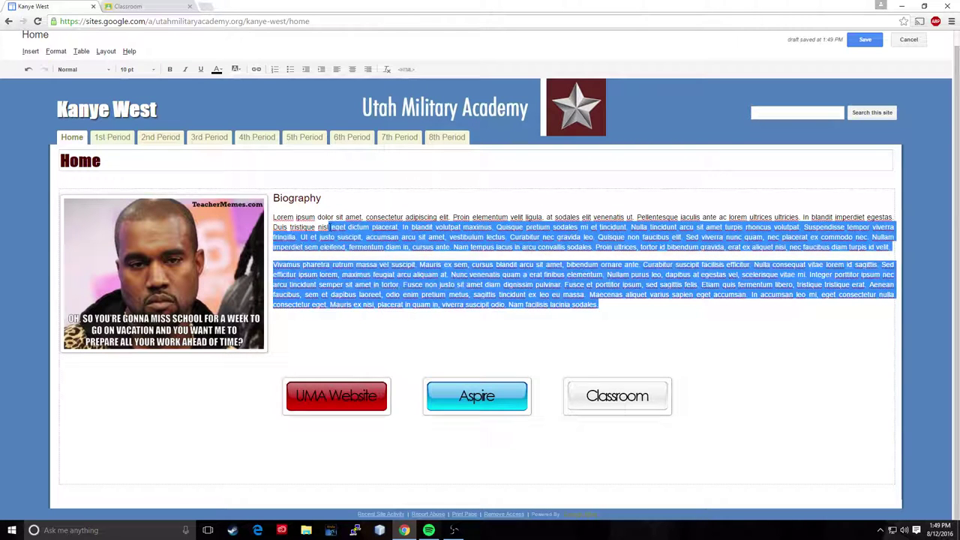
click(503, 294)
drag(273, 217, 622, 307)
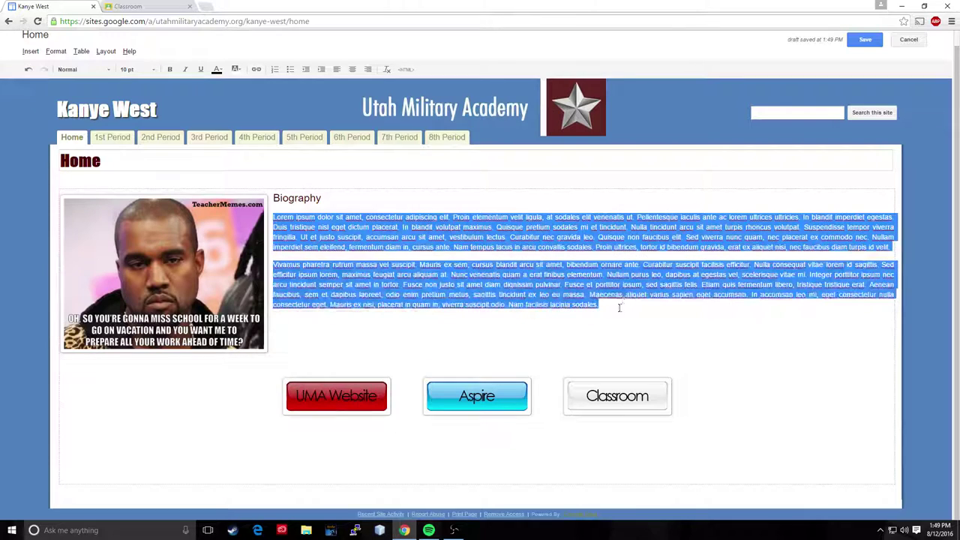
click(336, 237)
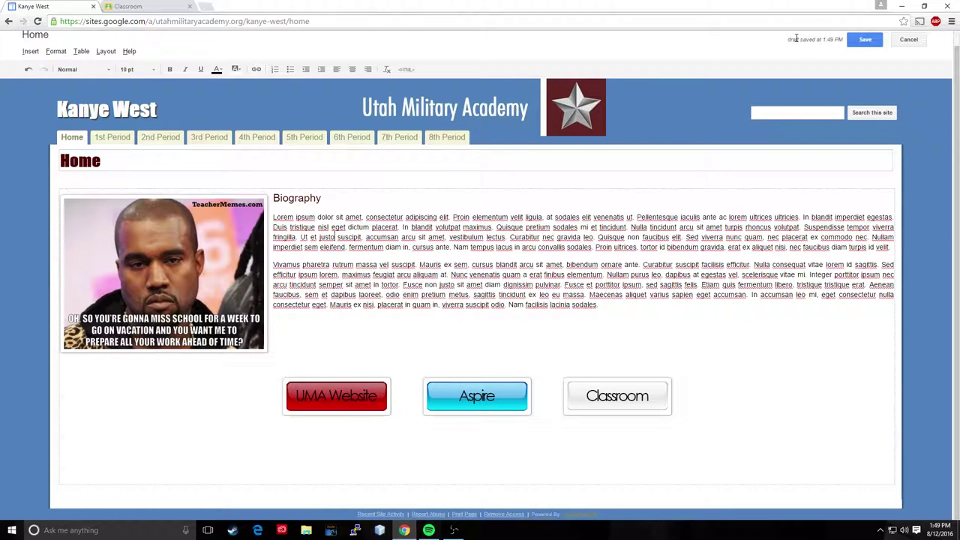
Step: Save the Home page with the large photo beside Biography
click(863, 39)
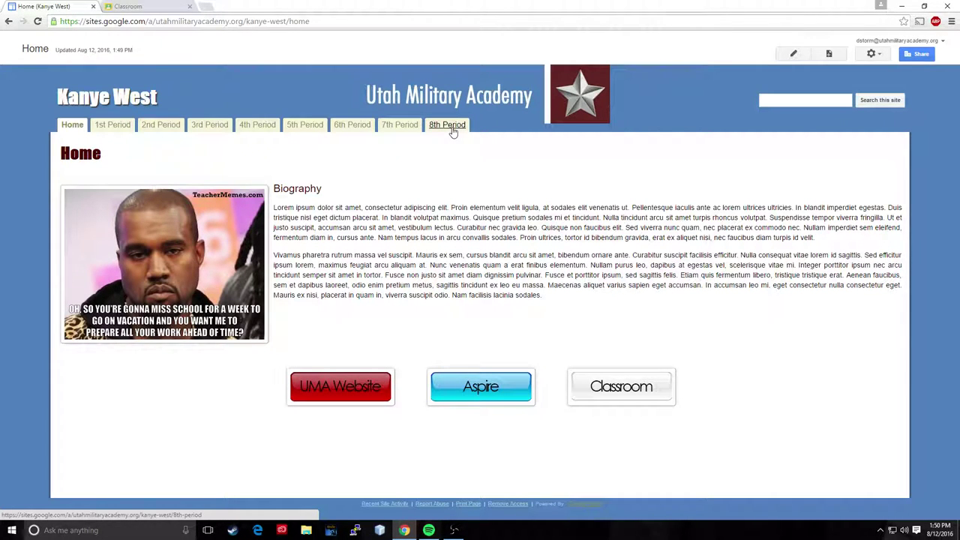
Step: Delete the 8th Period page and confirm its tab now shows it deleted
click(454, 126)
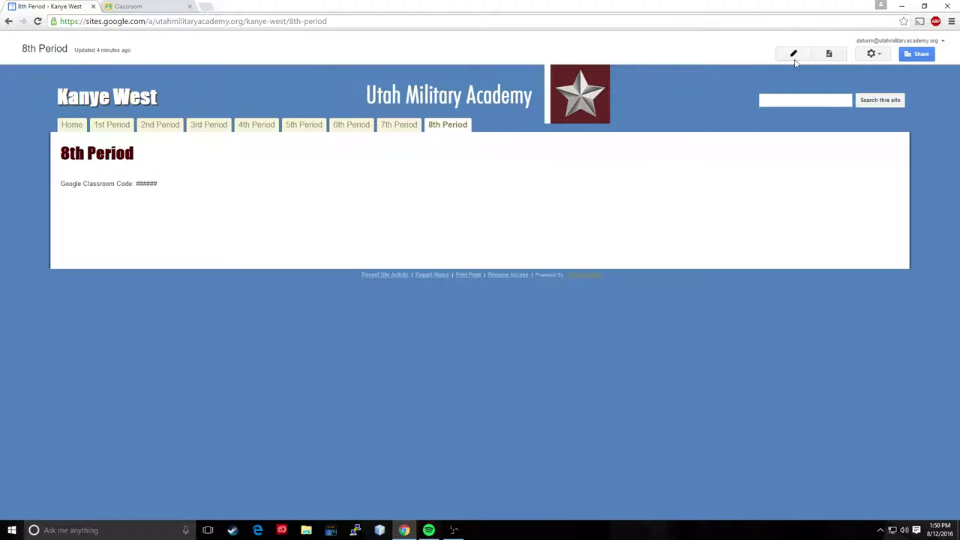
click(872, 55)
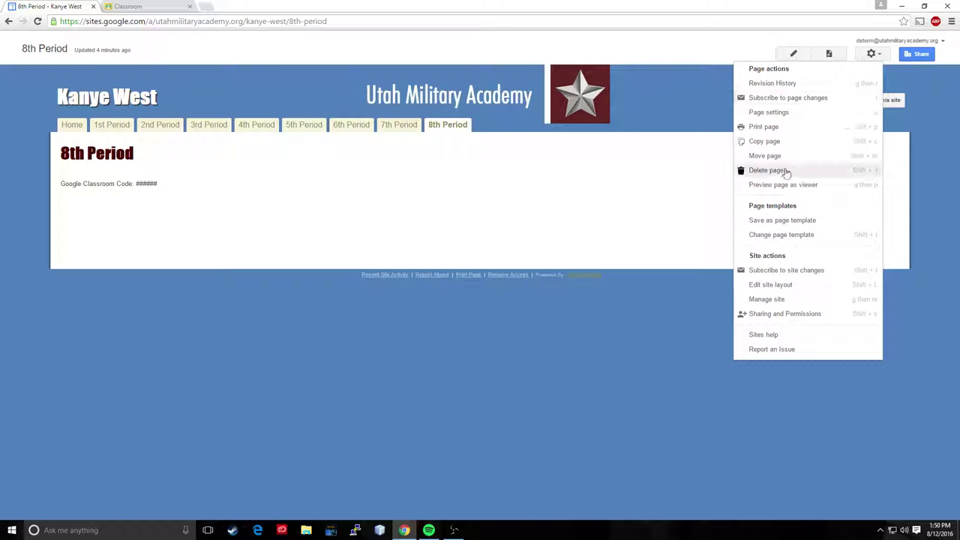
click(779, 171)
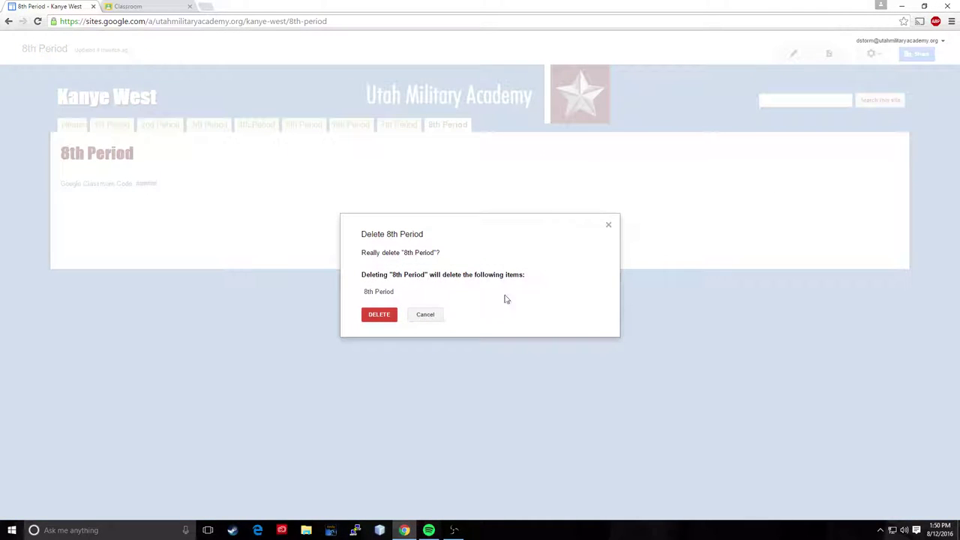
click(380, 314)
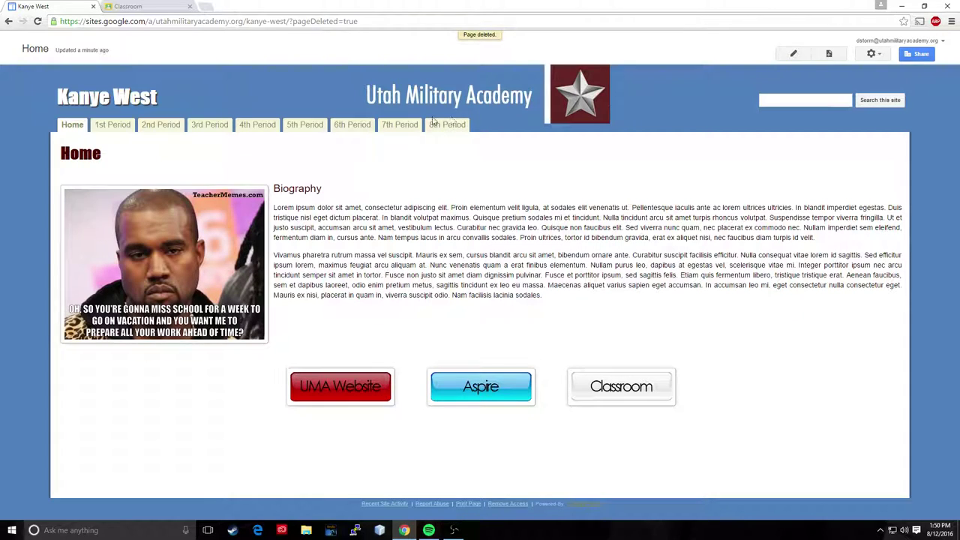
click(458, 127)
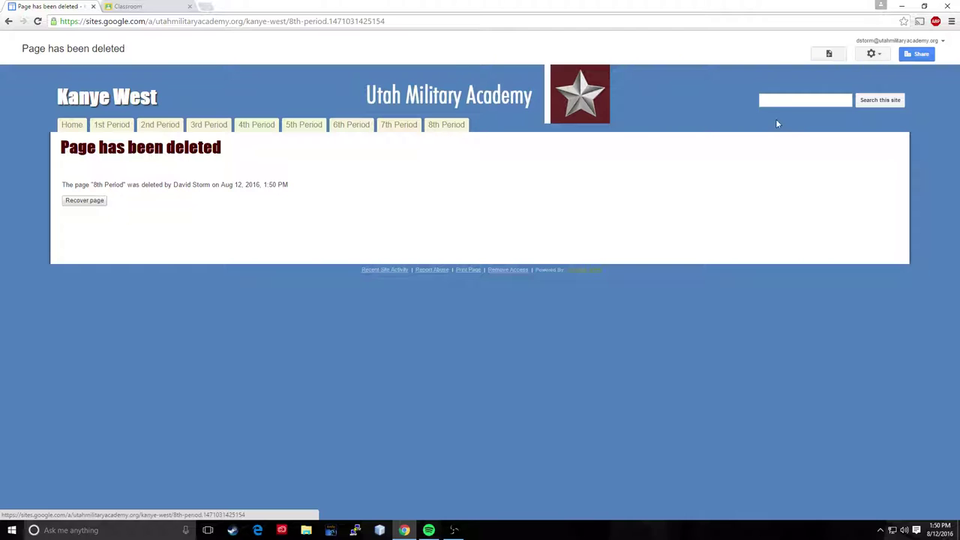
Step: Remove 8th Period from the site layout's navigation bar so it ends at 7th Period
click(875, 54)
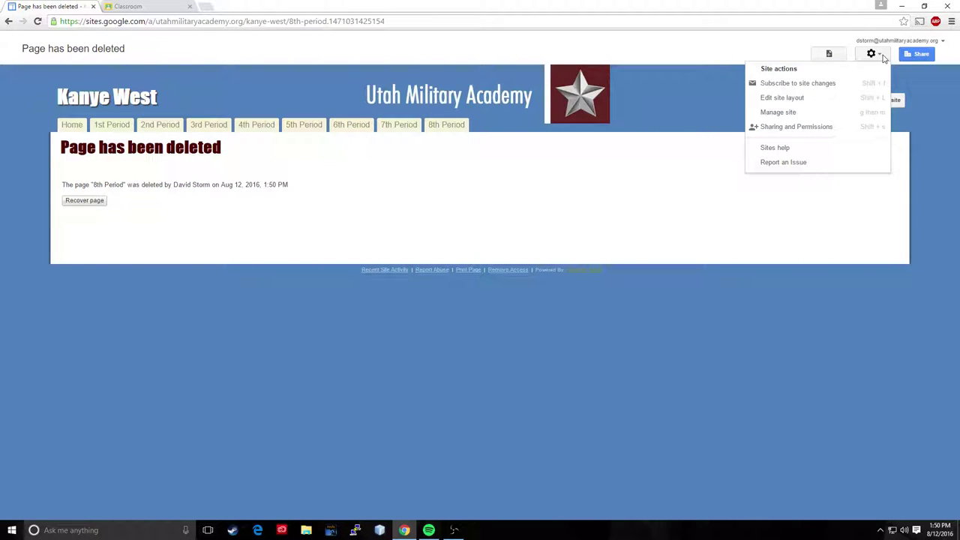
click(787, 98)
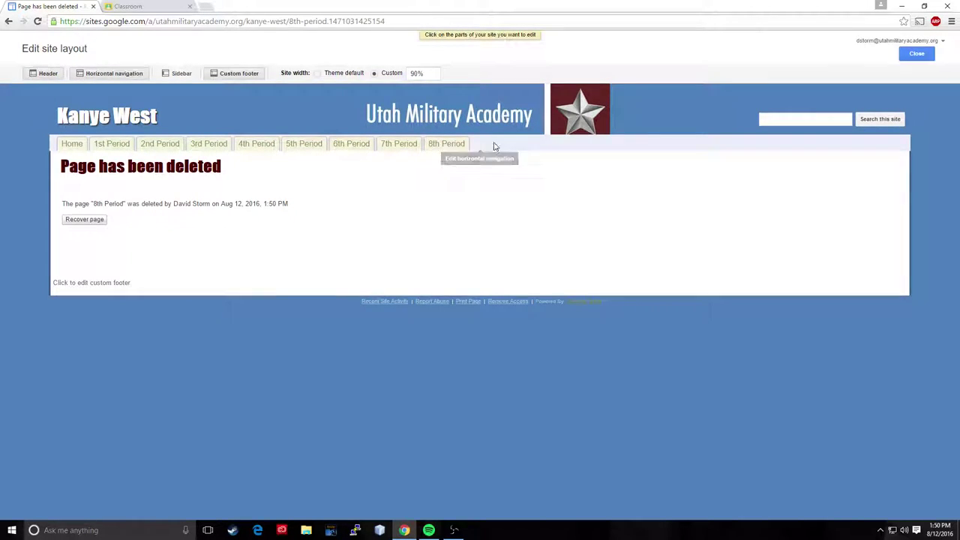
click(495, 147)
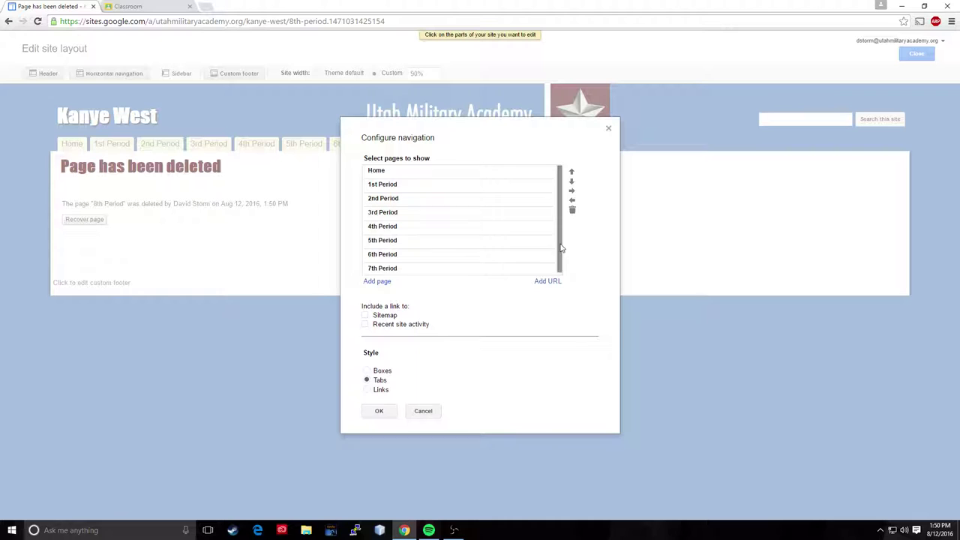
drag(557, 188, 557, 279)
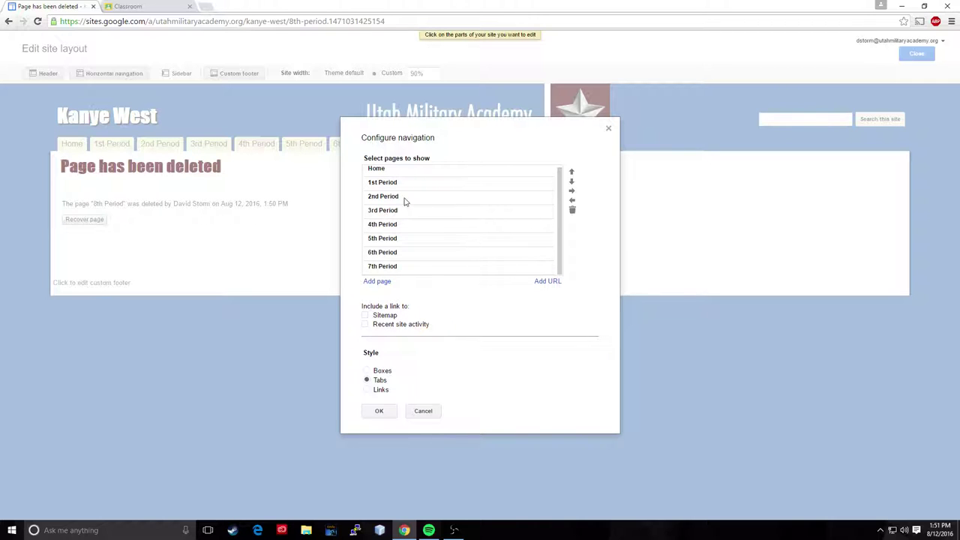
click(380, 412)
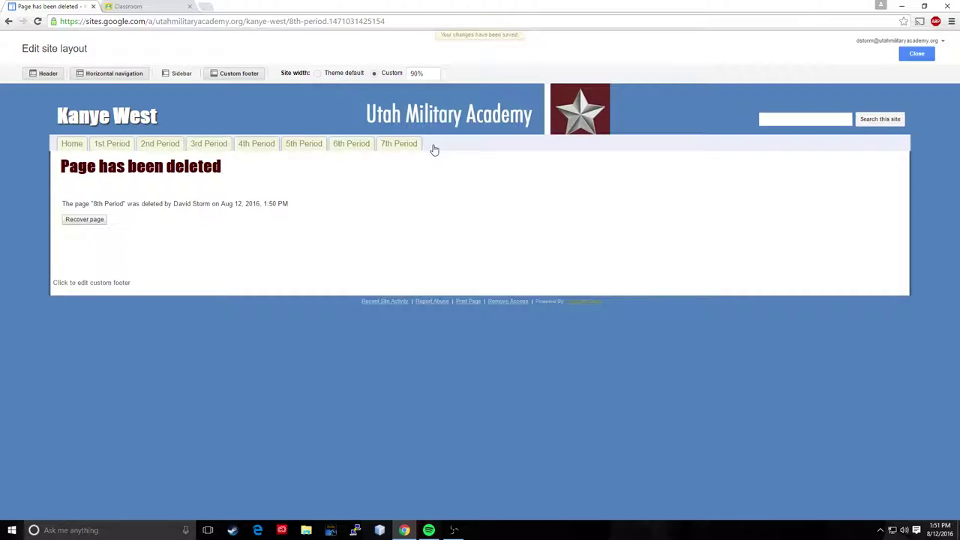
click(927, 53)
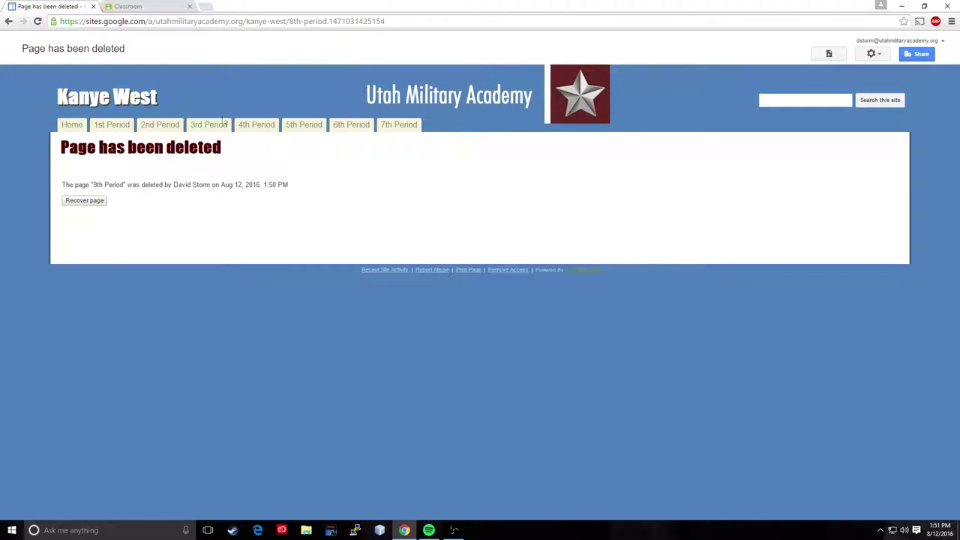
Step: Create a Web Page named '11ieth Period' and save it with a line of placeholder text
click(400, 126)
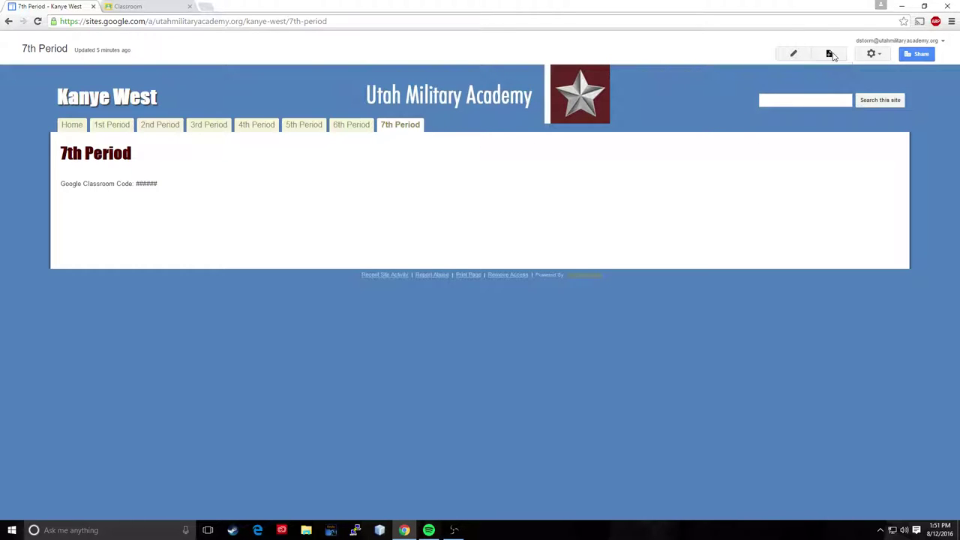
click(830, 54)
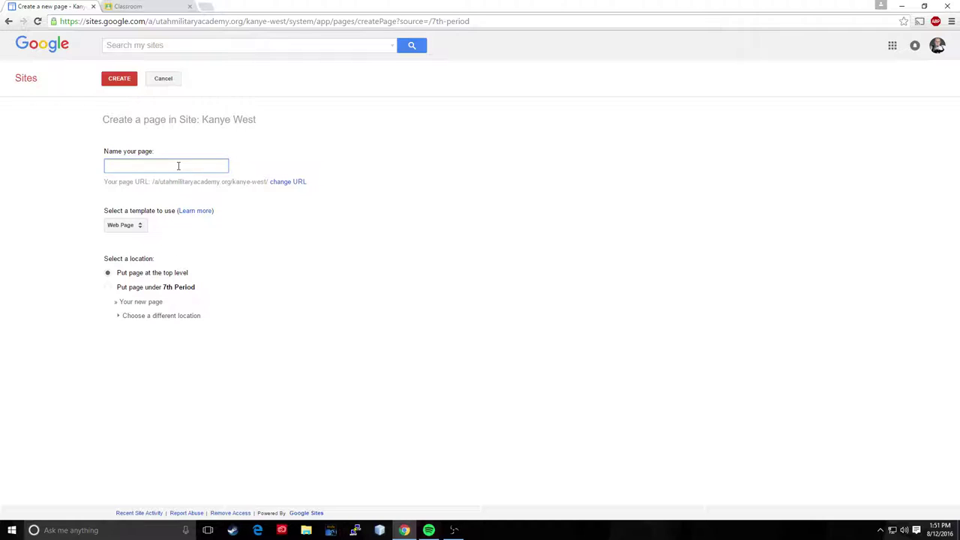
text(11ieth)
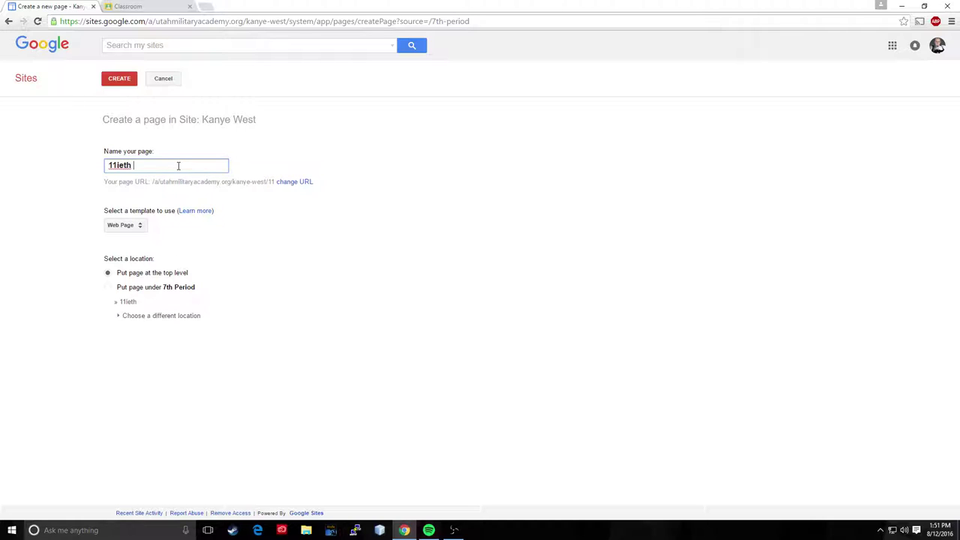
text( Period)
click(146, 227)
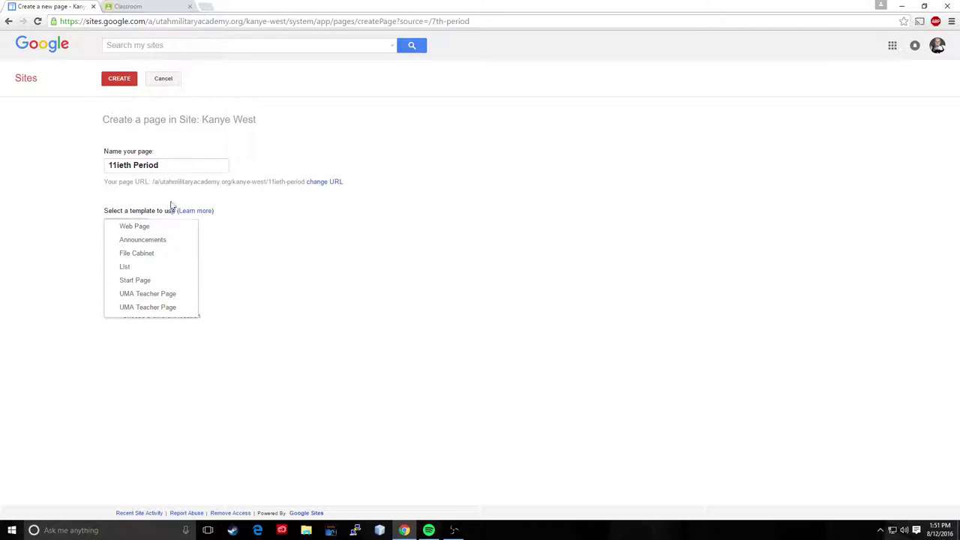
drag(172, 211, 176, 211)
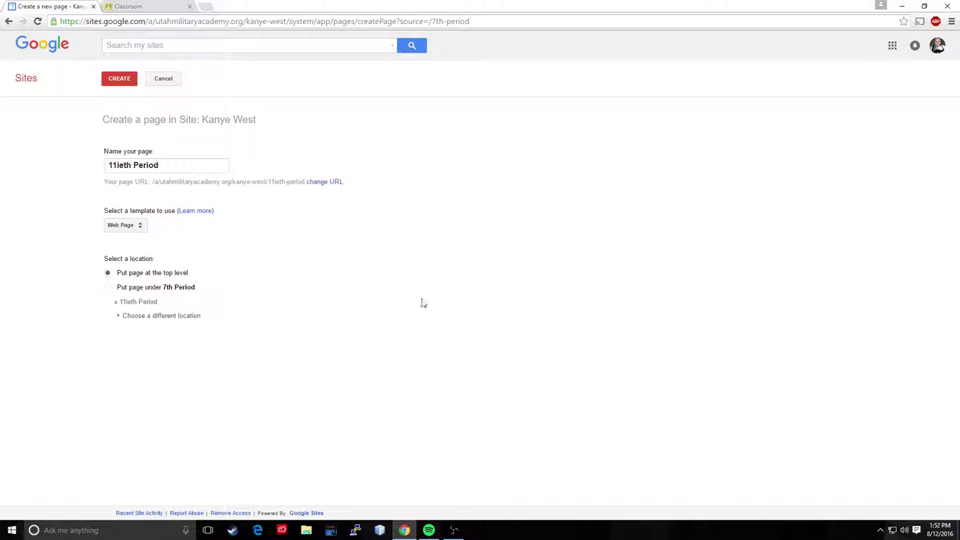
click(119, 80)
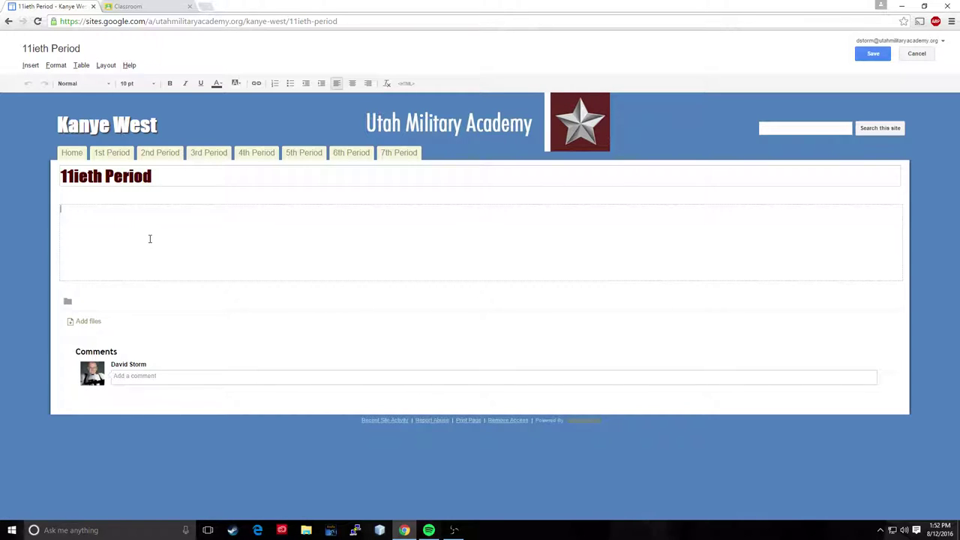
text(jkwefl;nvjabl;fj;wg)
click(874, 55)
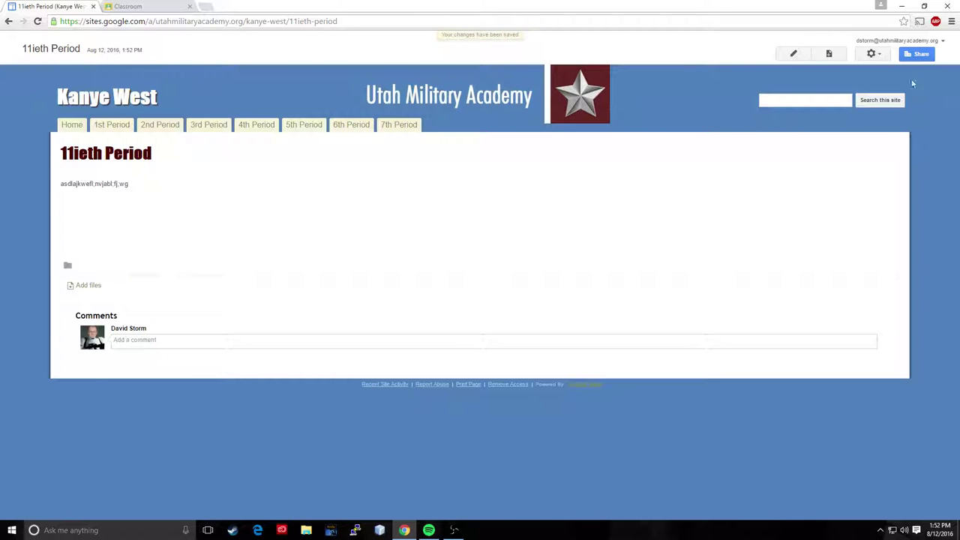
Step: Add 11ieth Period to the navigation bar after 7th Period and save the site layout
click(874, 53)
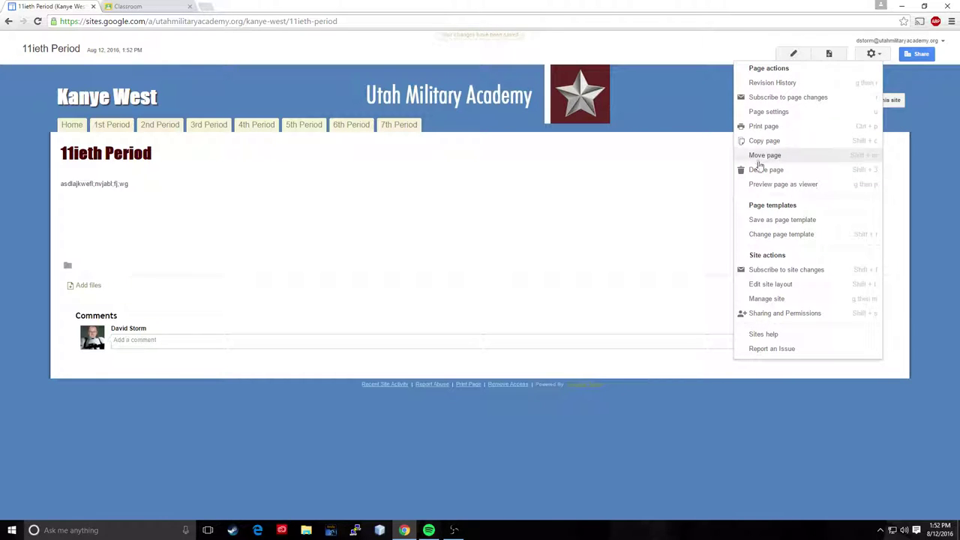
click(773, 284)
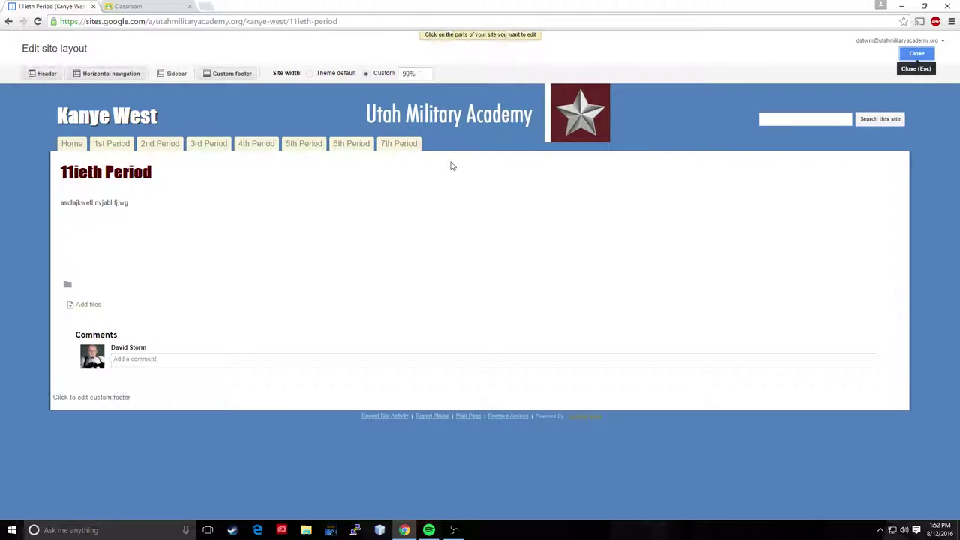
click(475, 147)
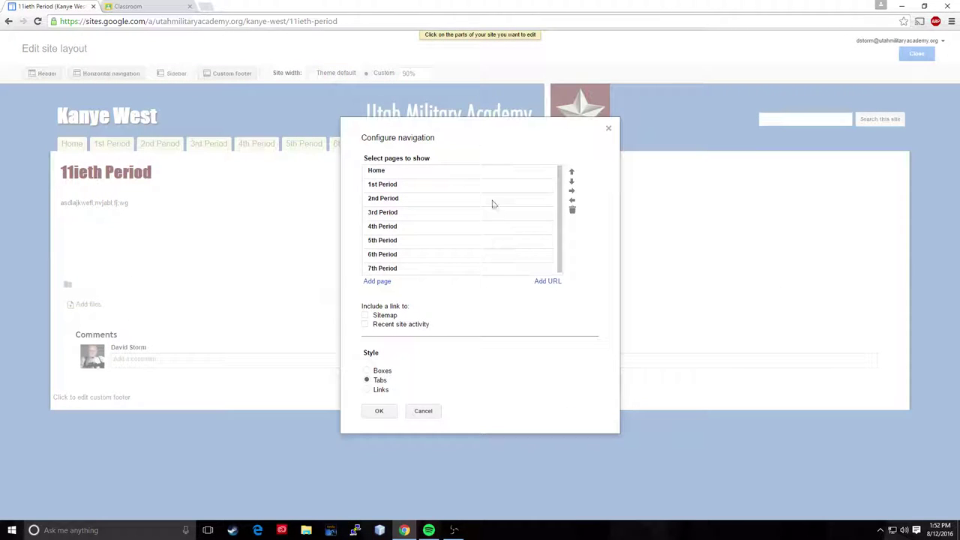
click(379, 283)
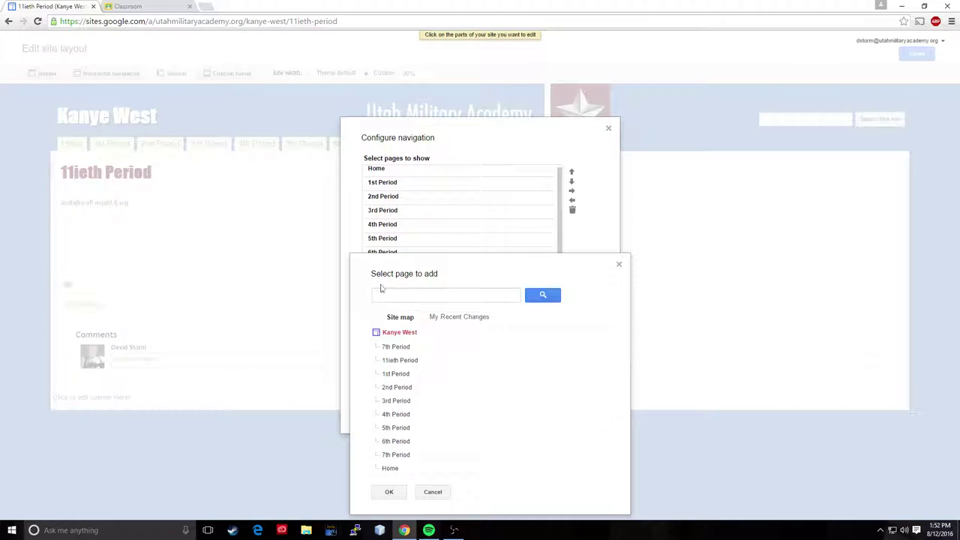
click(400, 361)
click(389, 492)
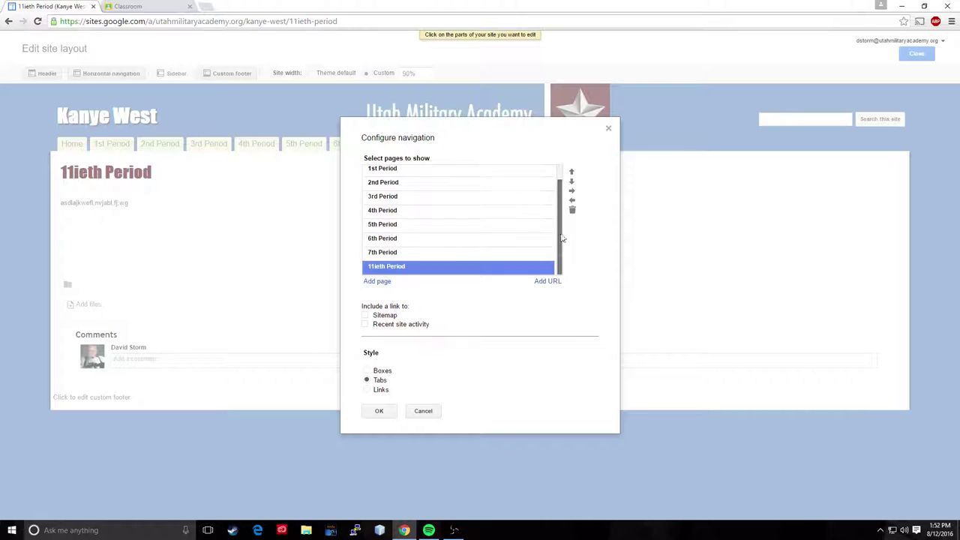
click(381, 410)
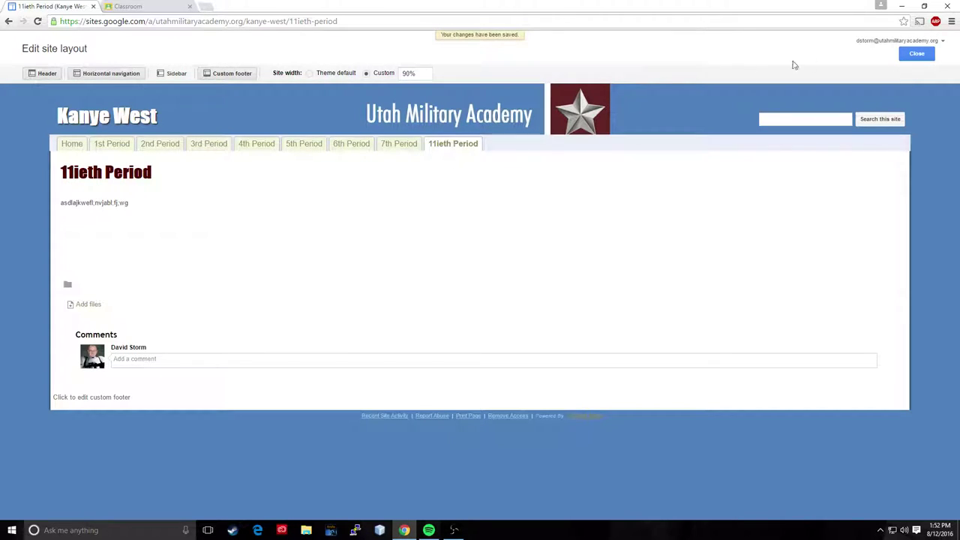
click(916, 53)
click(453, 125)
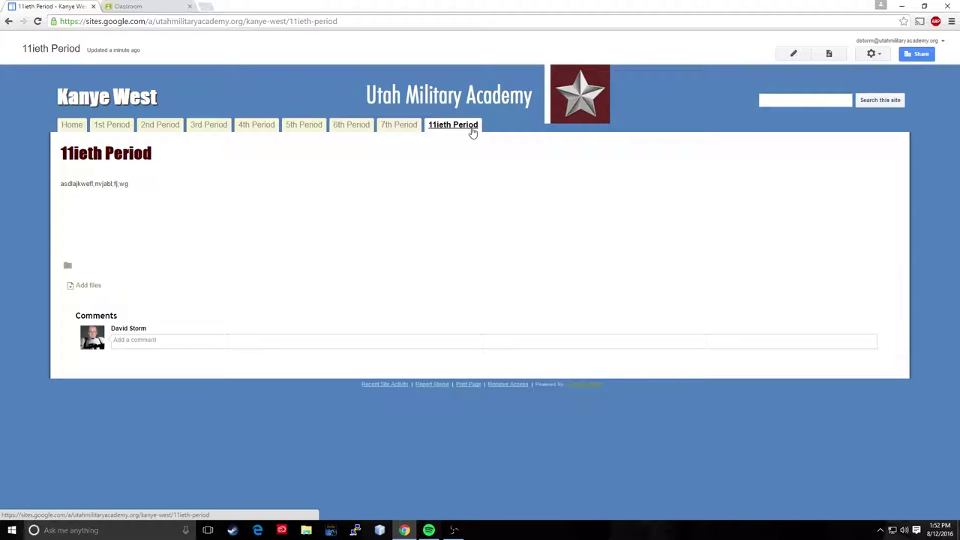
Step: Open the 1st Period page for editing at its Google Classroom Code line
click(114, 126)
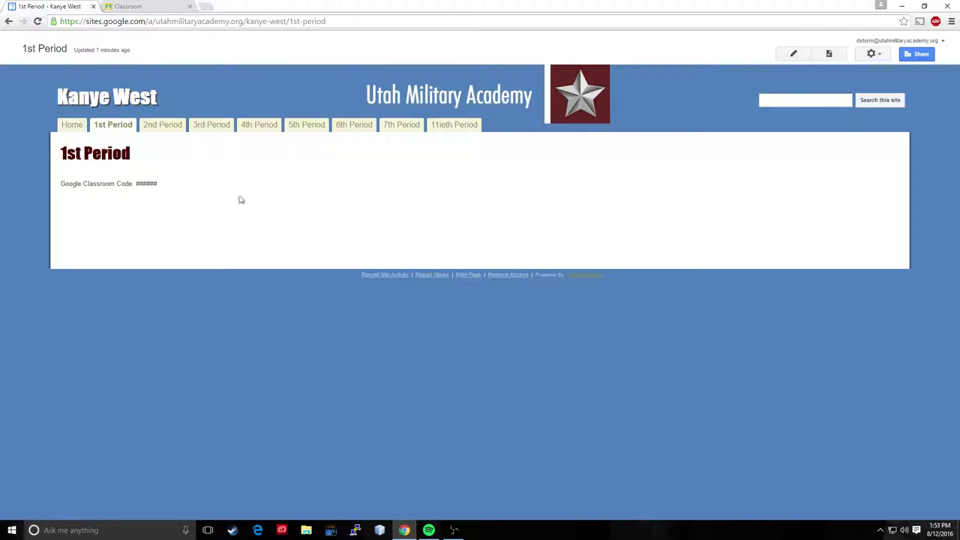
click(120, 6)
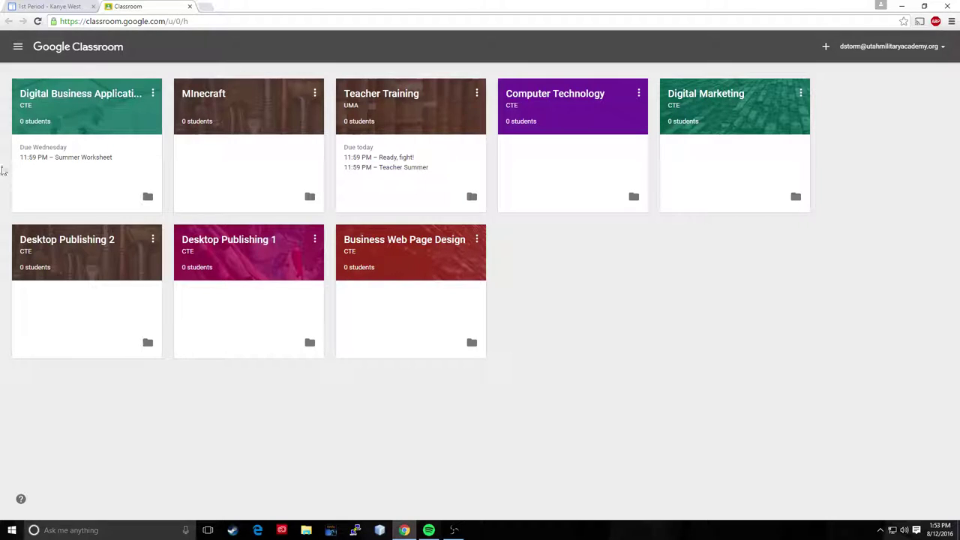
click(92, 96)
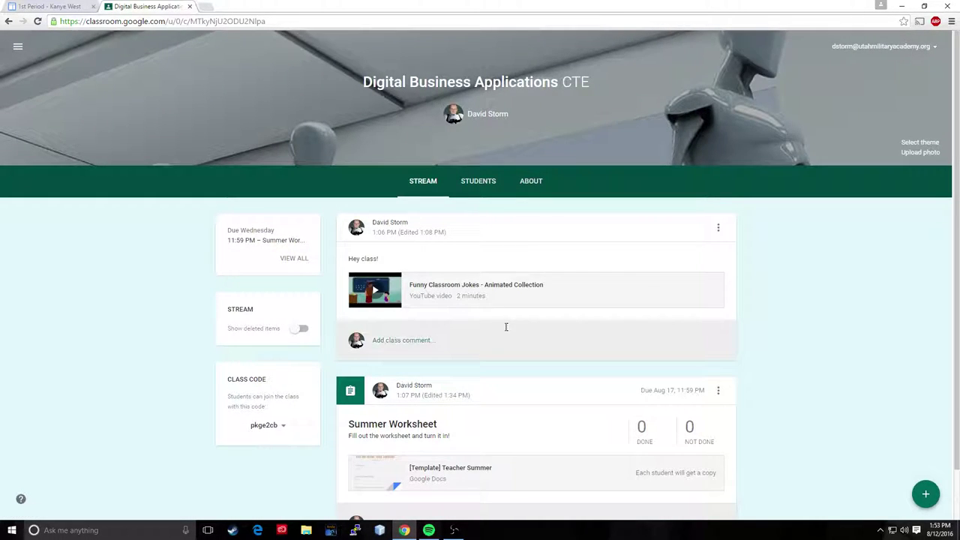
click(45, 6)
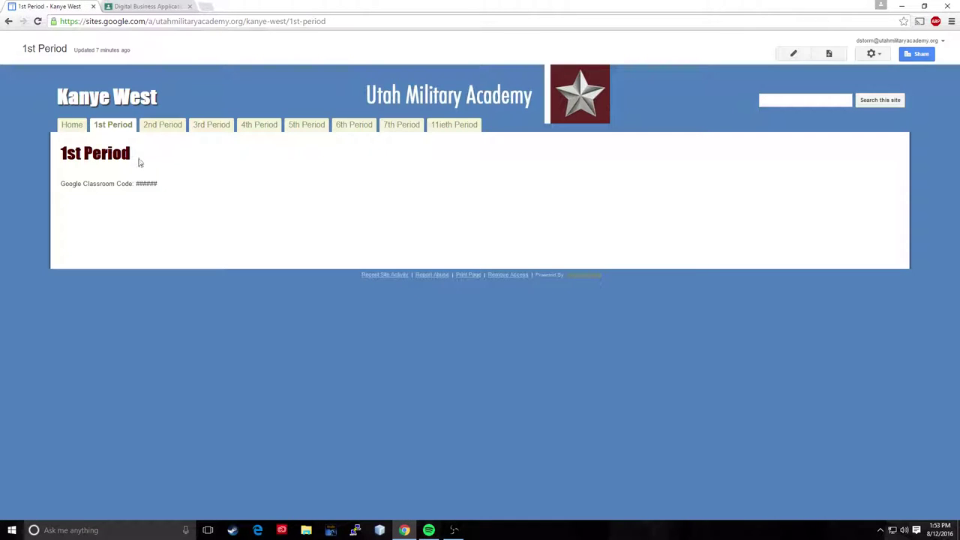
click(795, 56)
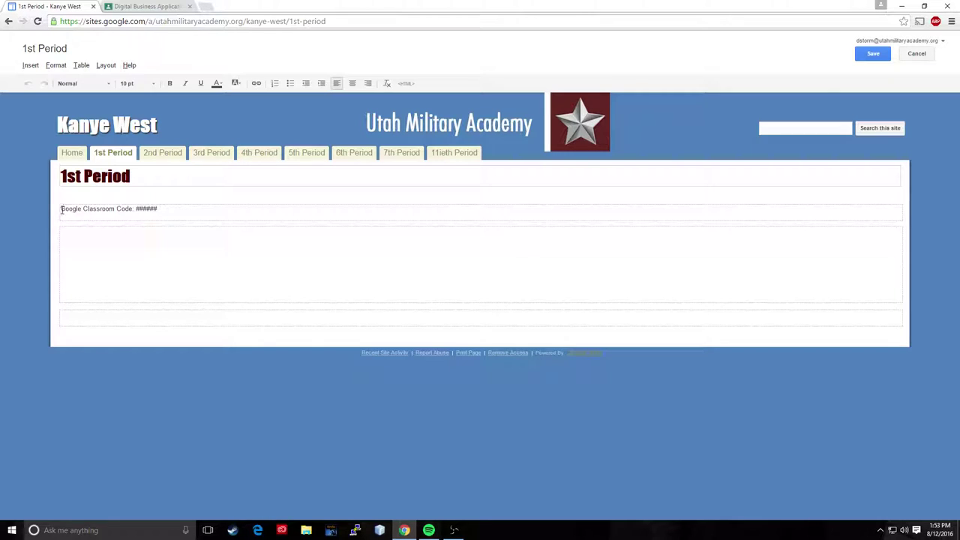
drag(62, 210, 138, 212)
click(175, 213)
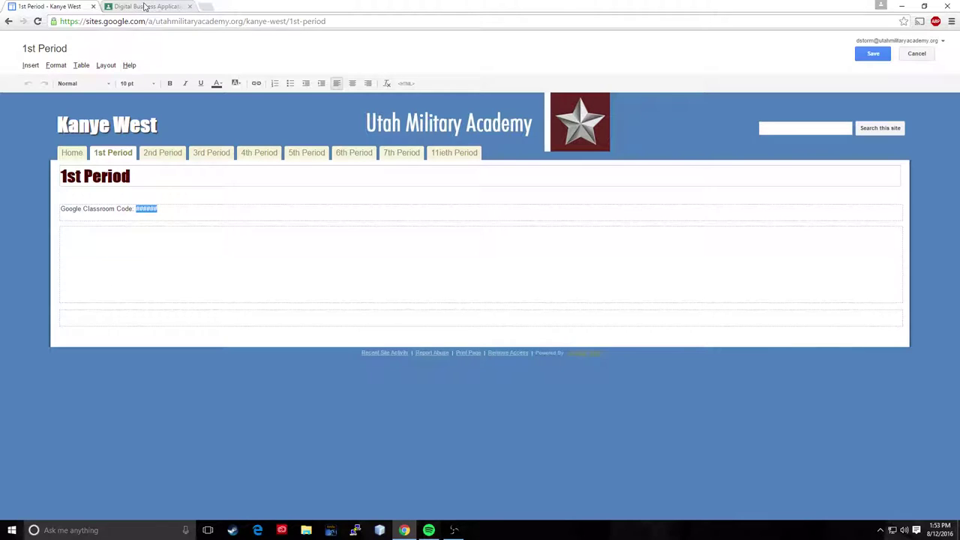
Step: Copy the Digital Business Applications join code and paste it over the ###### placeholder
click(144, 7)
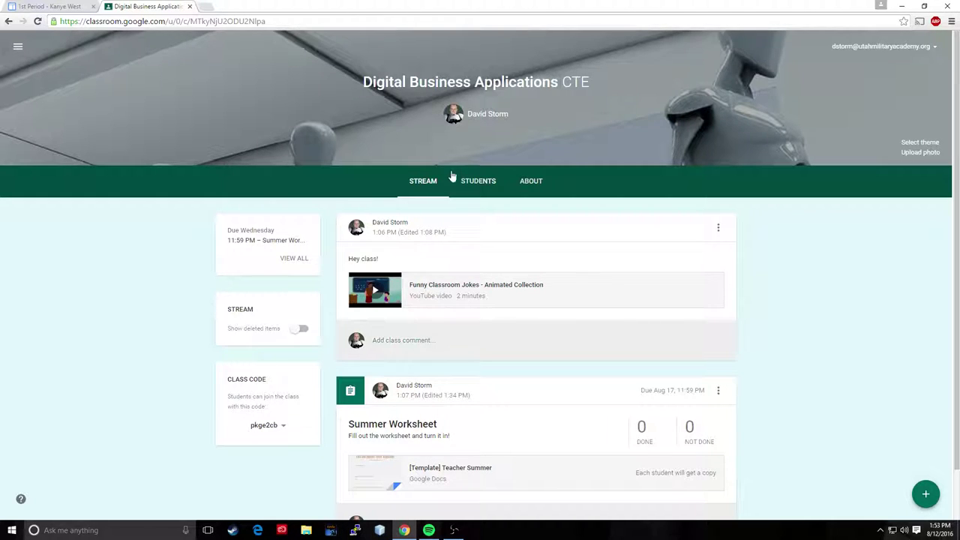
click(478, 181)
drag(564, 271, 529, 271)
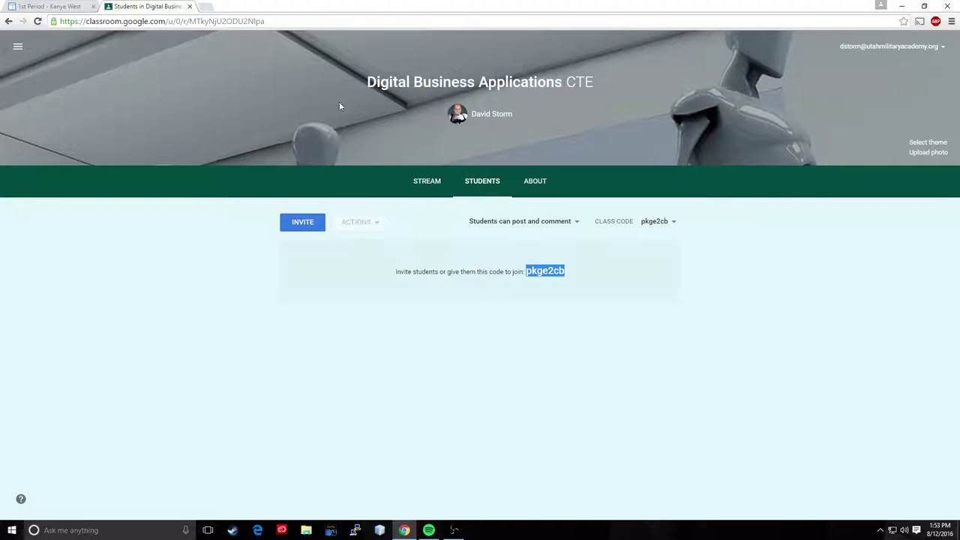
click(21, 5)
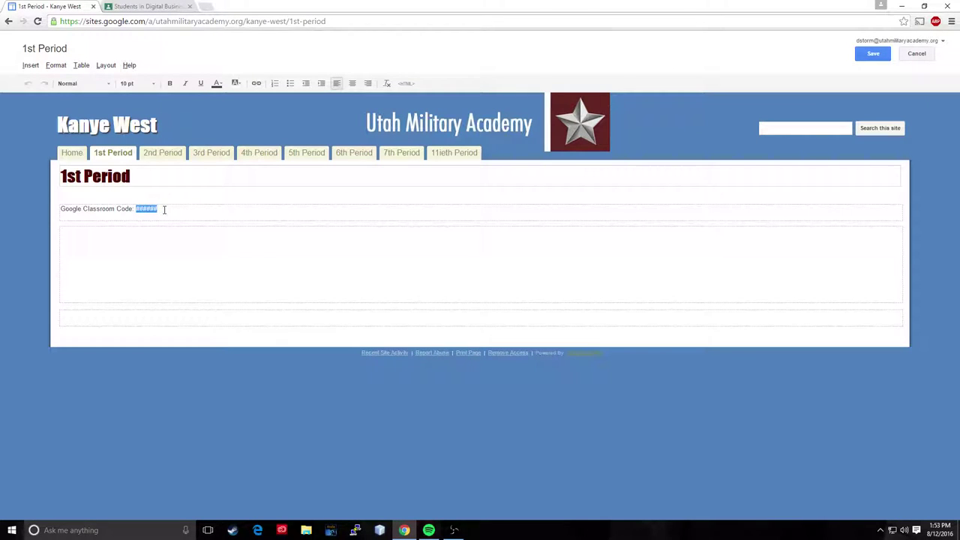
drag(166, 211, 135, 210)
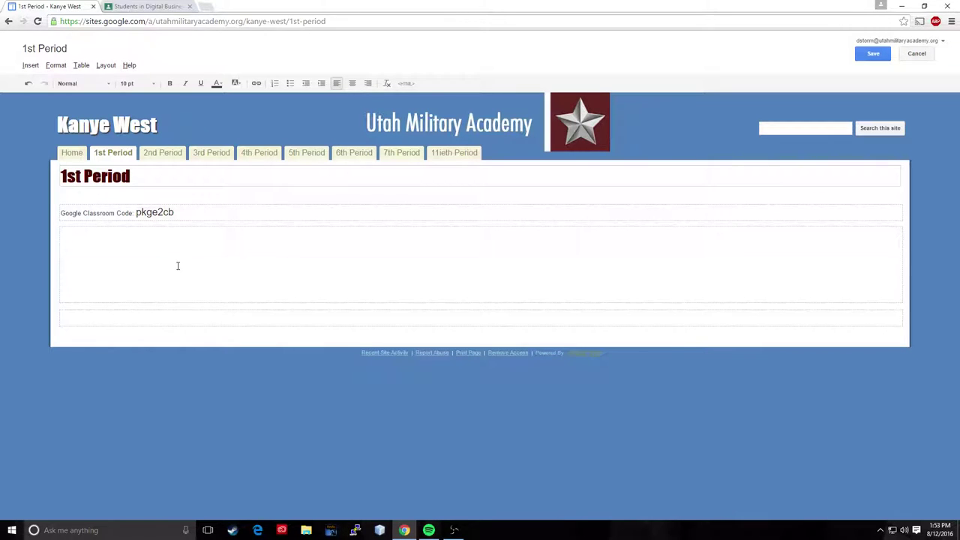
click(135, 7)
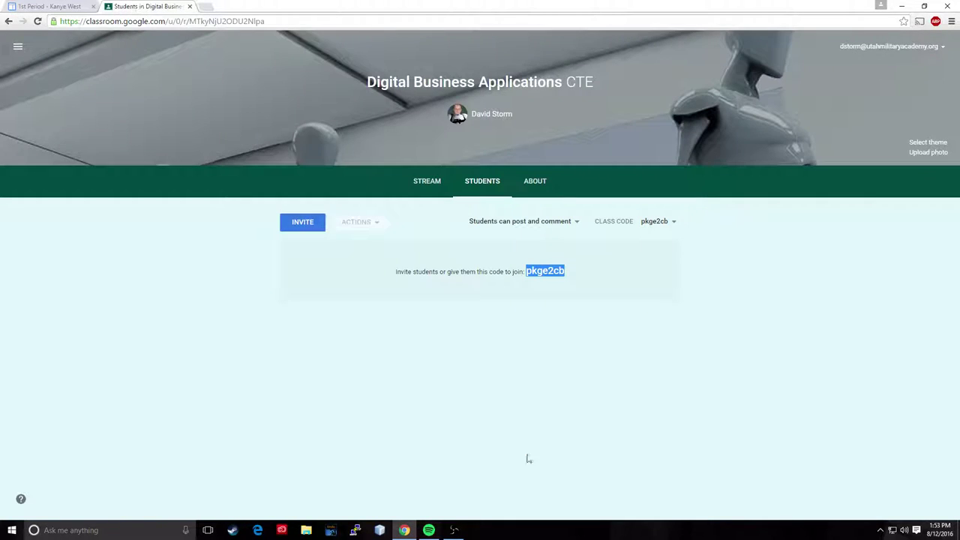
click(431, 184)
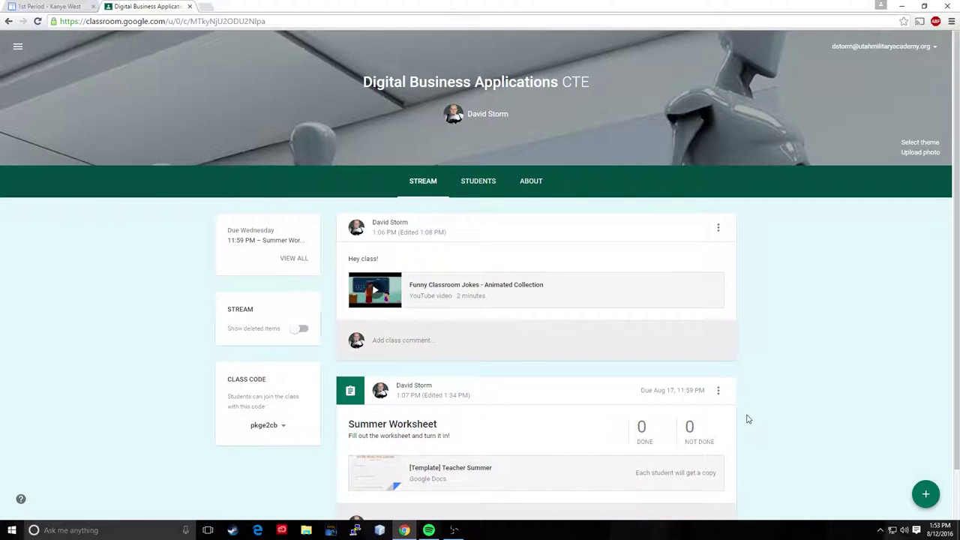
click(45, 7)
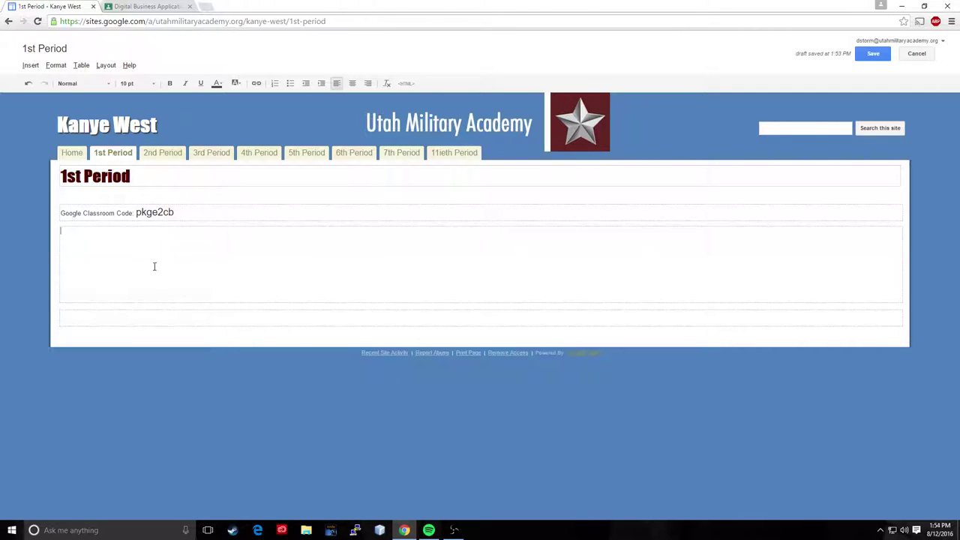
Step: Embed the Digital Business Applications CTE calendar, 600 px tall, in GMT-07:00 Mountain Time - Boise
click(30, 66)
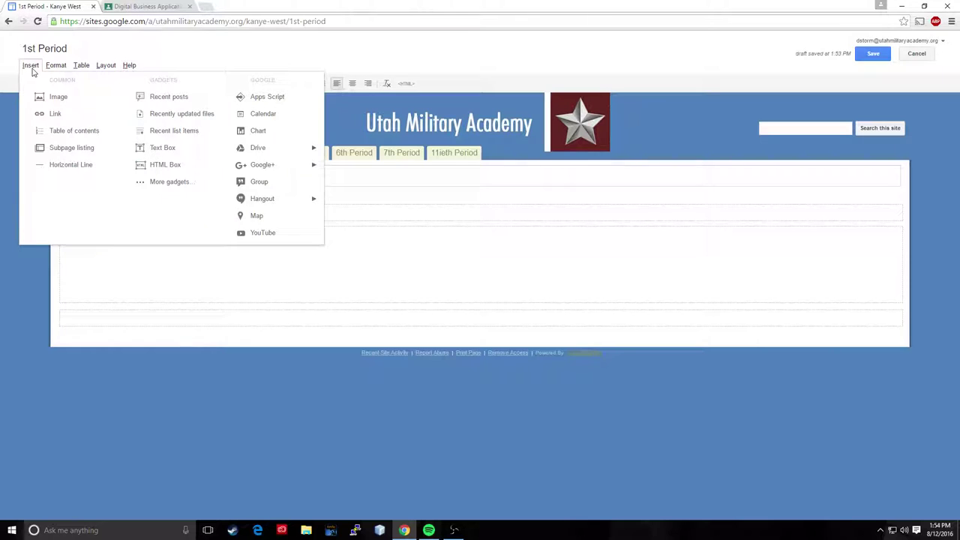
click(272, 118)
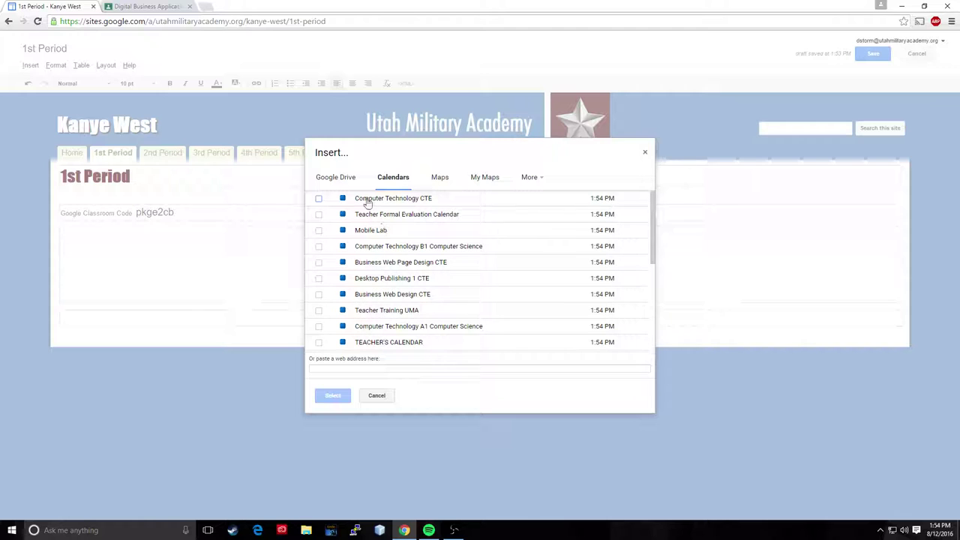
scroll(400, 302, down, 3)
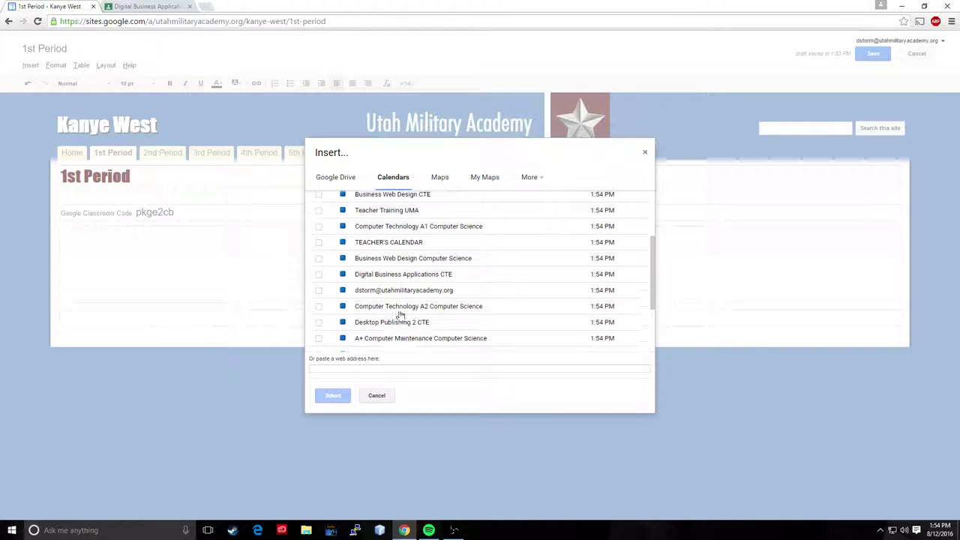
click(386, 277)
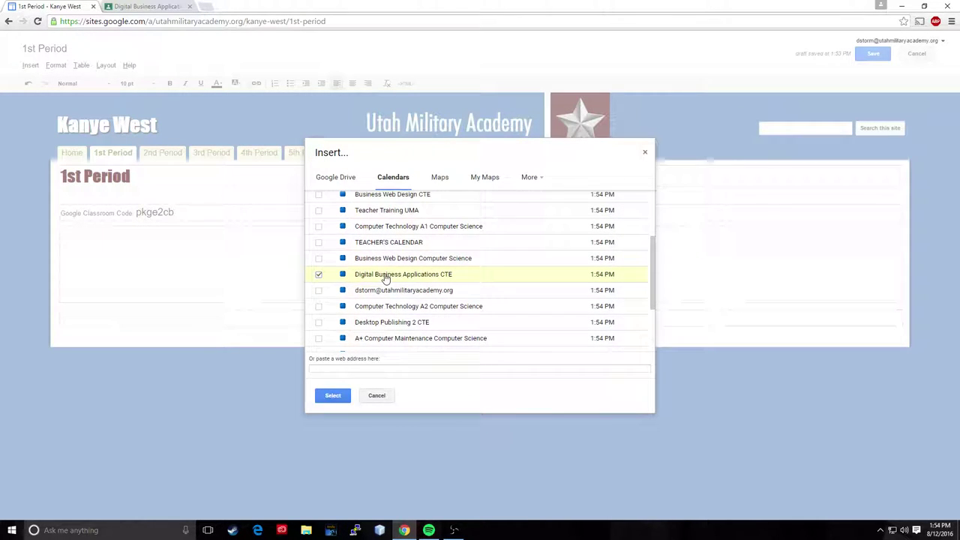
click(333, 395)
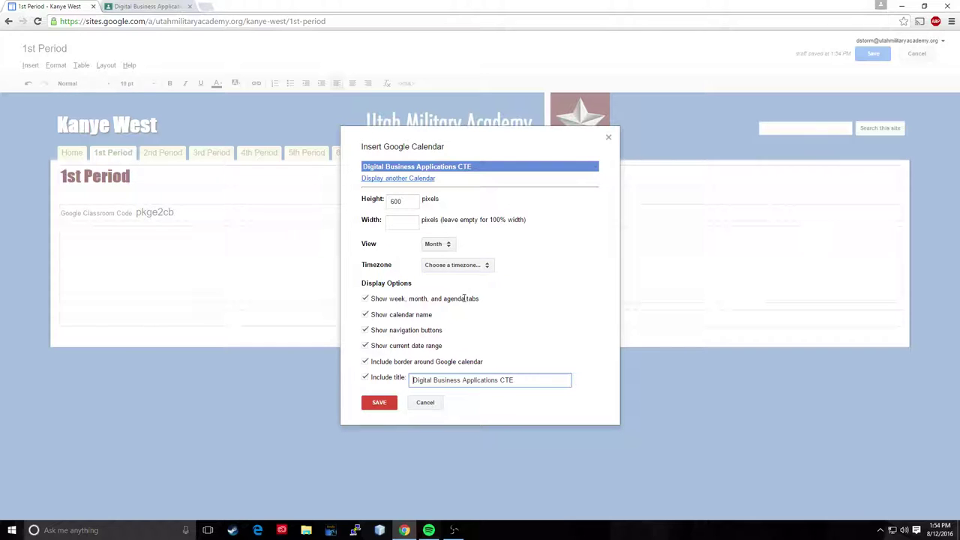
click(488, 266)
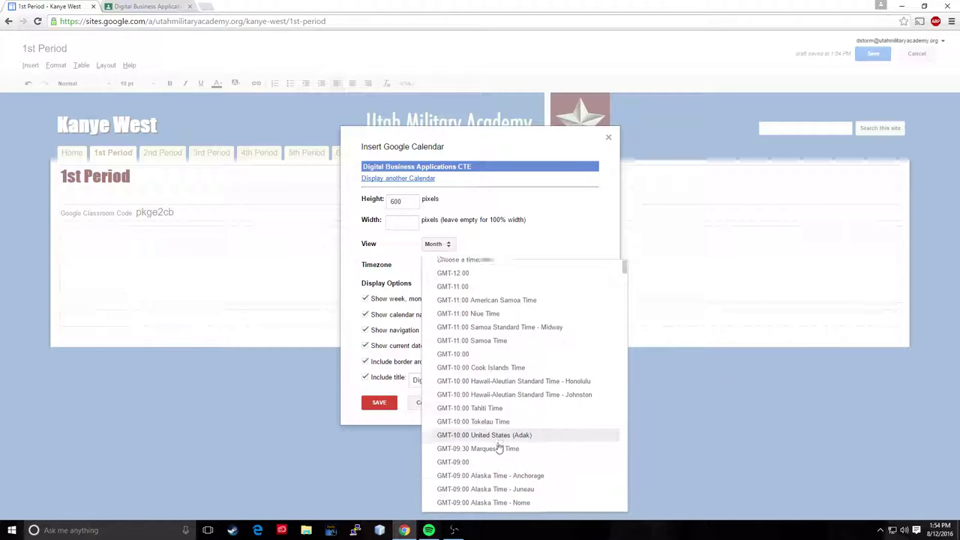
scroll(499, 448, down, 5)
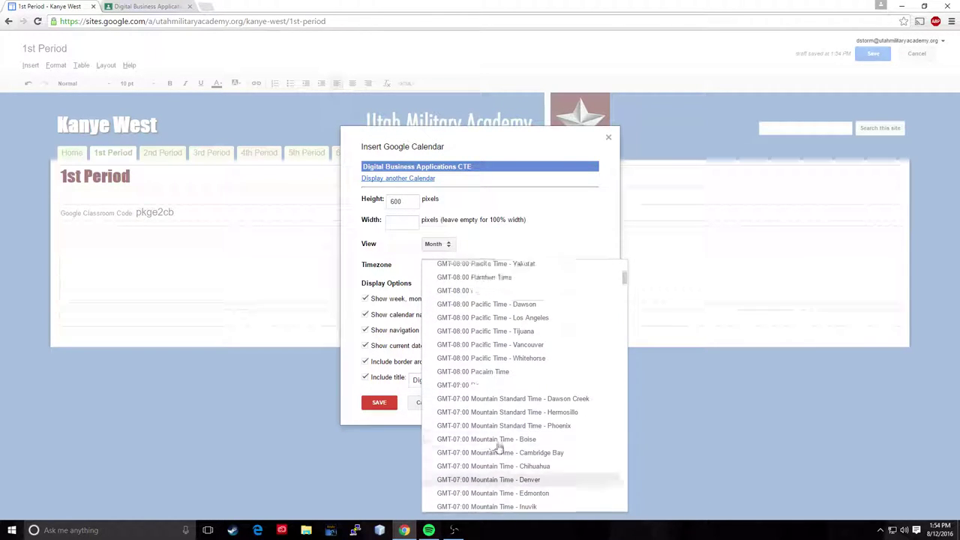
click(486, 441)
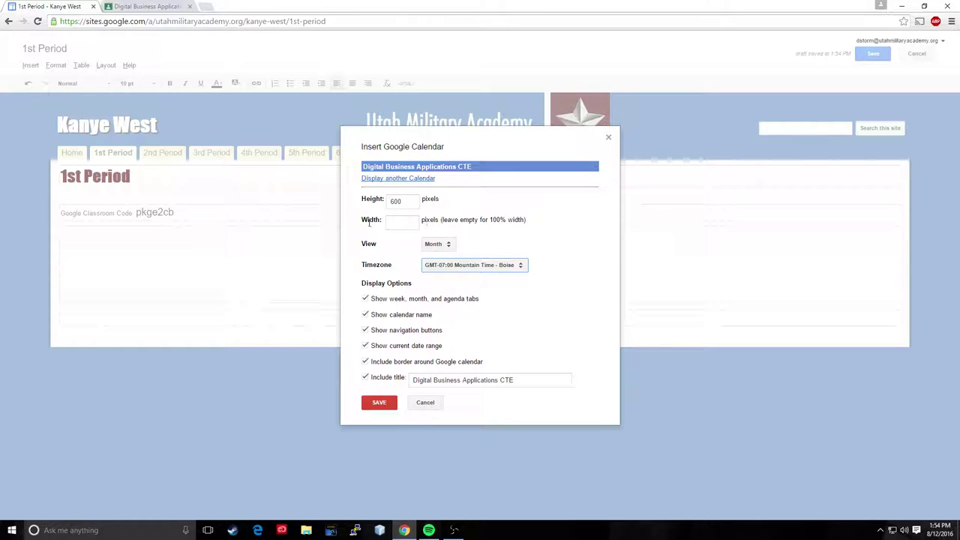
click(407, 221)
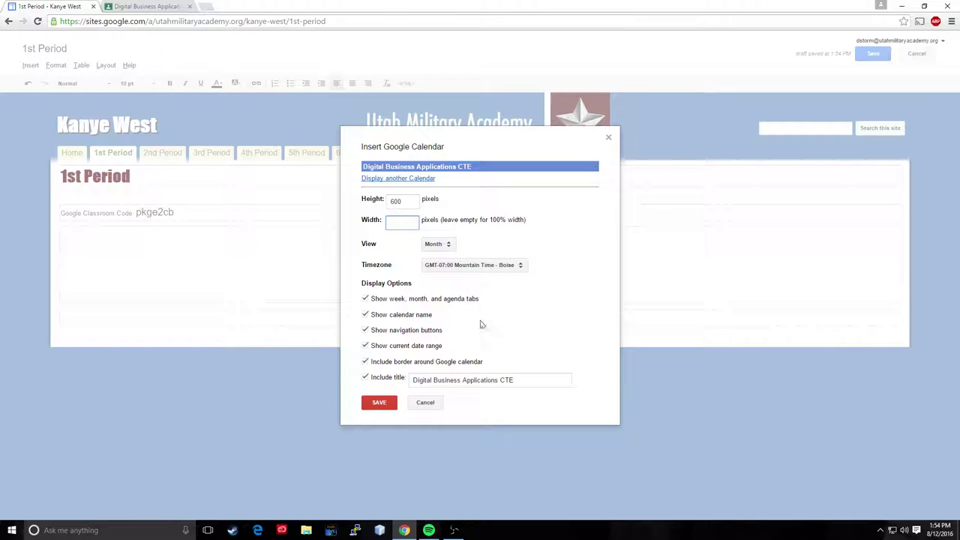
click(379, 403)
Step: Open the Google Document insert picker and search Drive for 'discosure'
scroll(420, 325, down, 2)
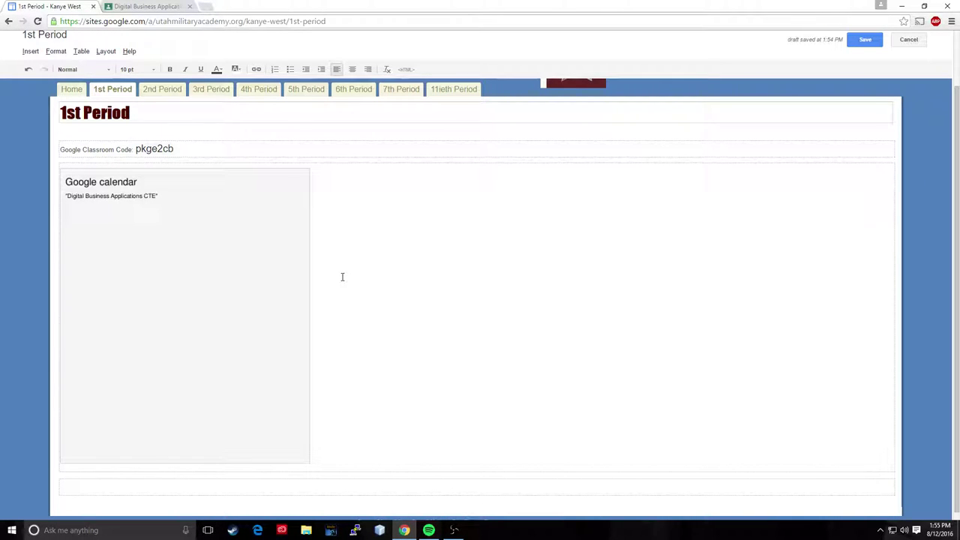
click(33, 52)
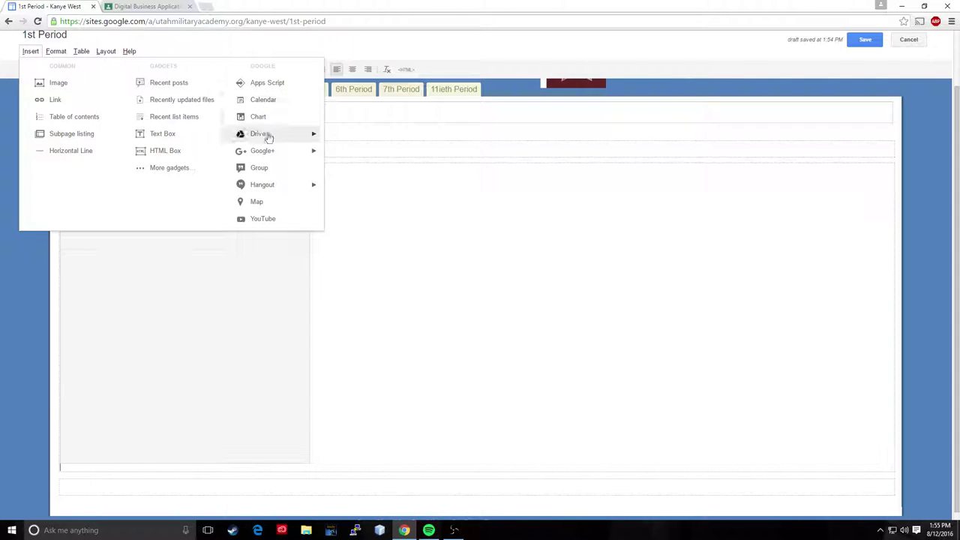
mouse_move(314, 143)
click(361, 138)
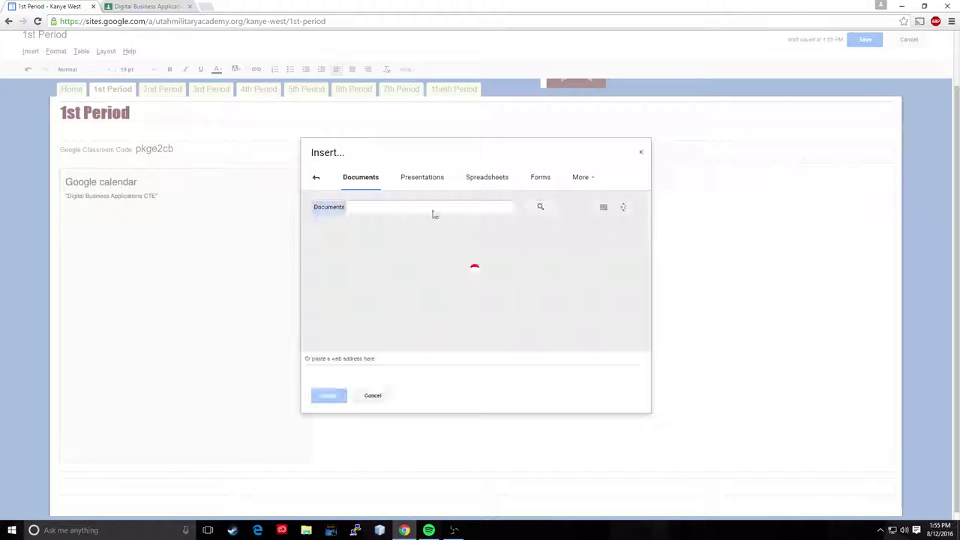
drag(649, 234, 444, 205)
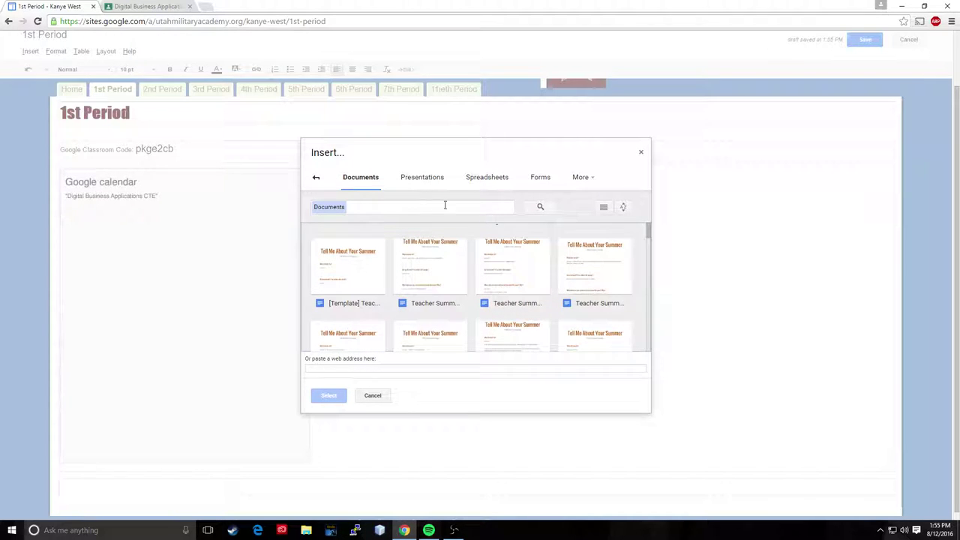
click(405, 211)
text(d)
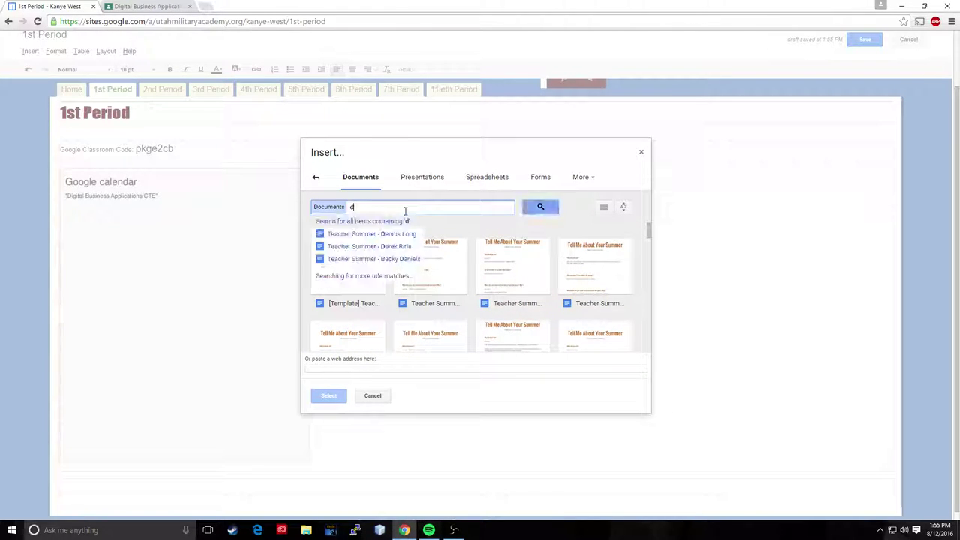
text(iscosure)
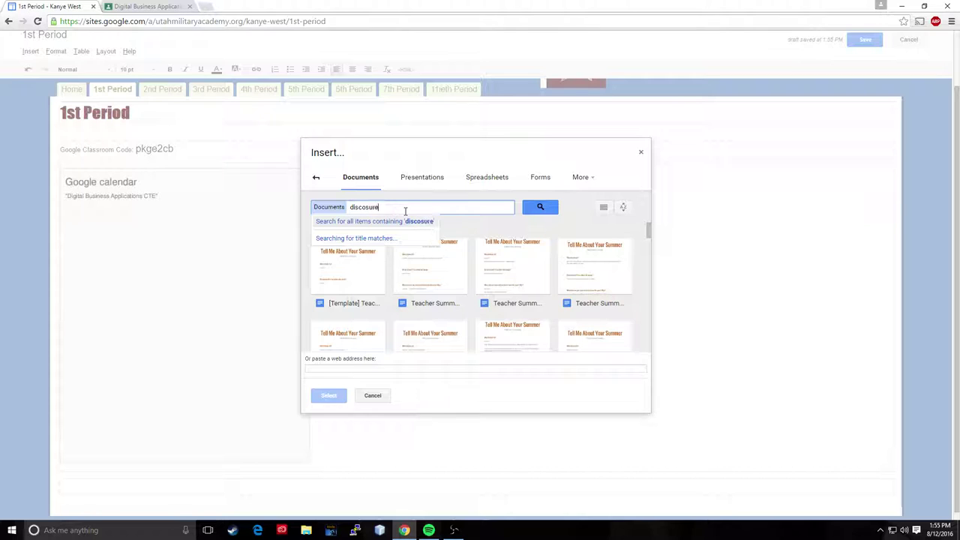
key(Return)
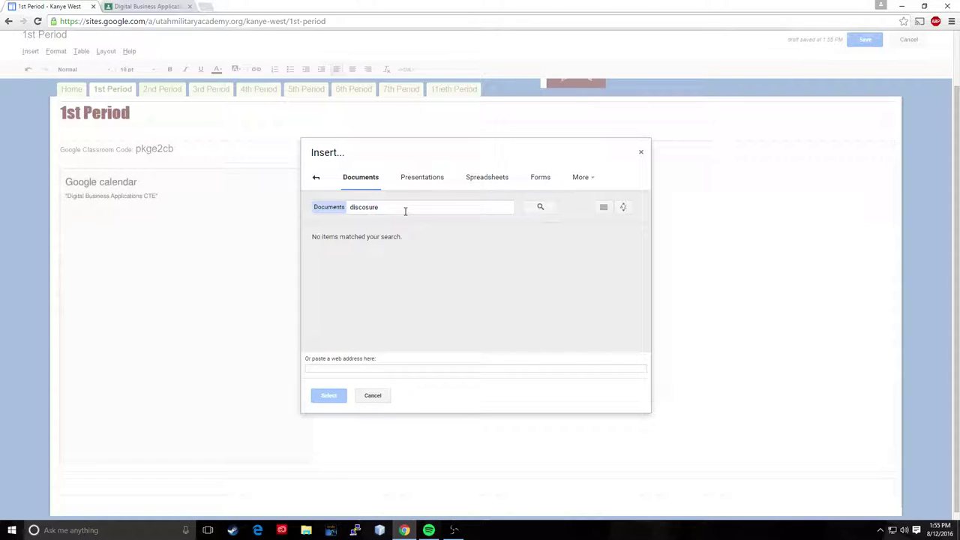
Step: Correct the search to 'disclosure' and embed the Computer Technology Disclosure document
click(391, 207)
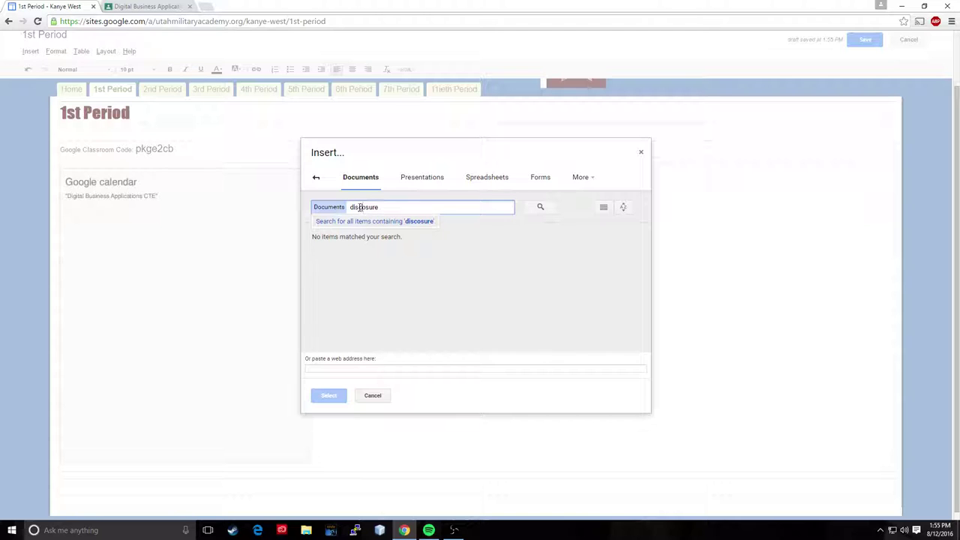
text(l)
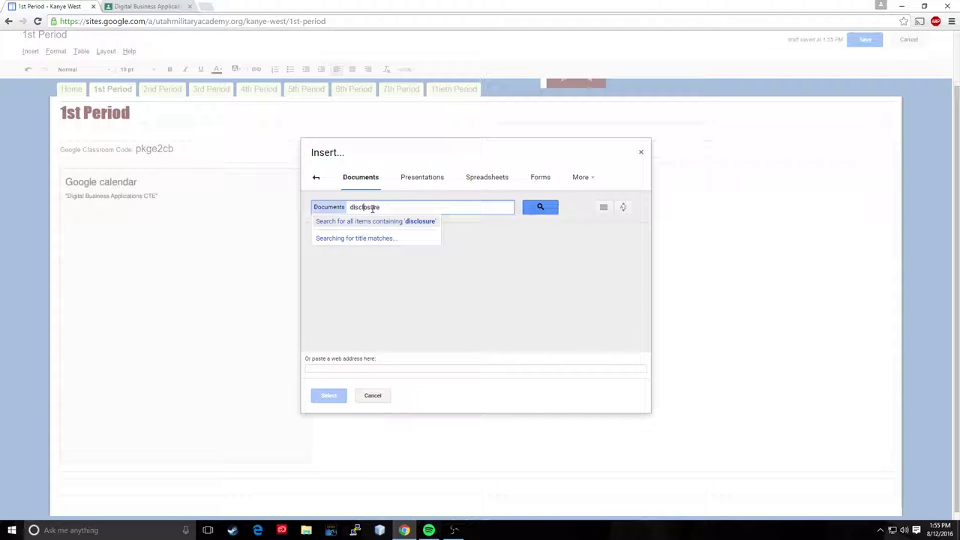
click(540, 207)
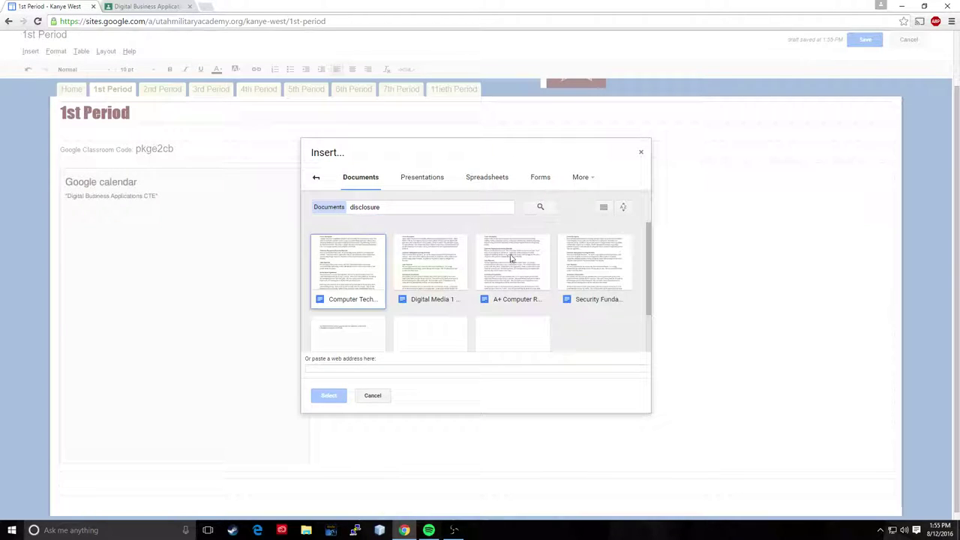
click(360, 267)
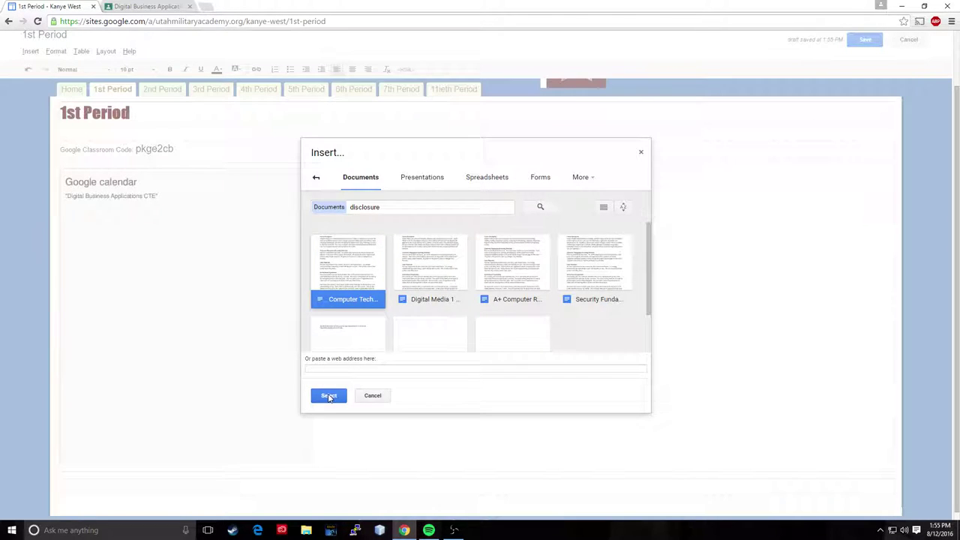
click(330, 395)
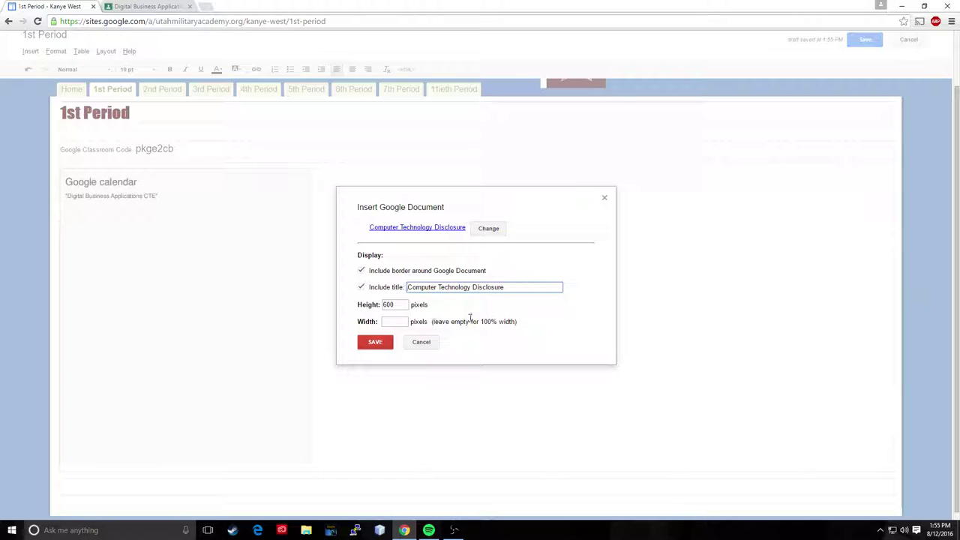
click(375, 342)
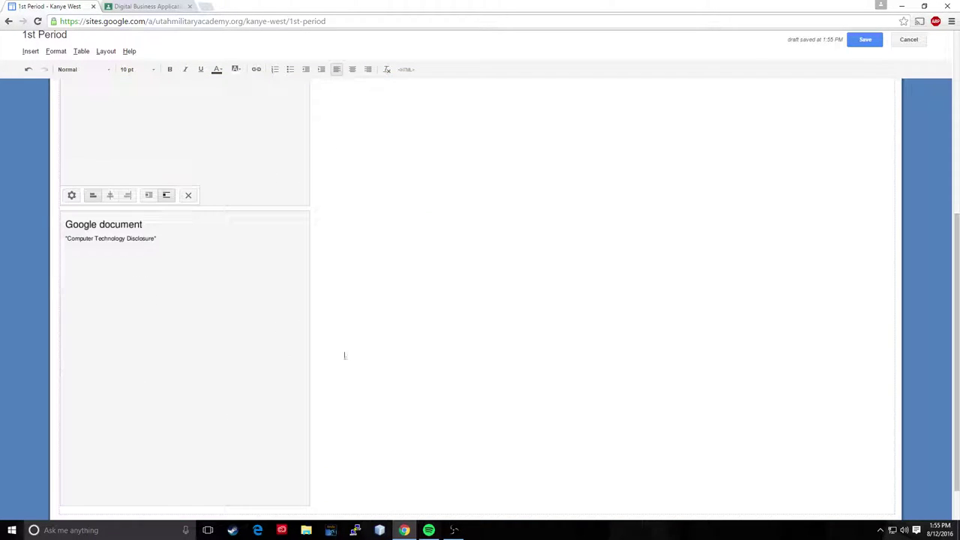
scroll(675, 318, up, 3)
Step: Save the 1st Period page and review its class code, calendar and disclosure document
click(865, 39)
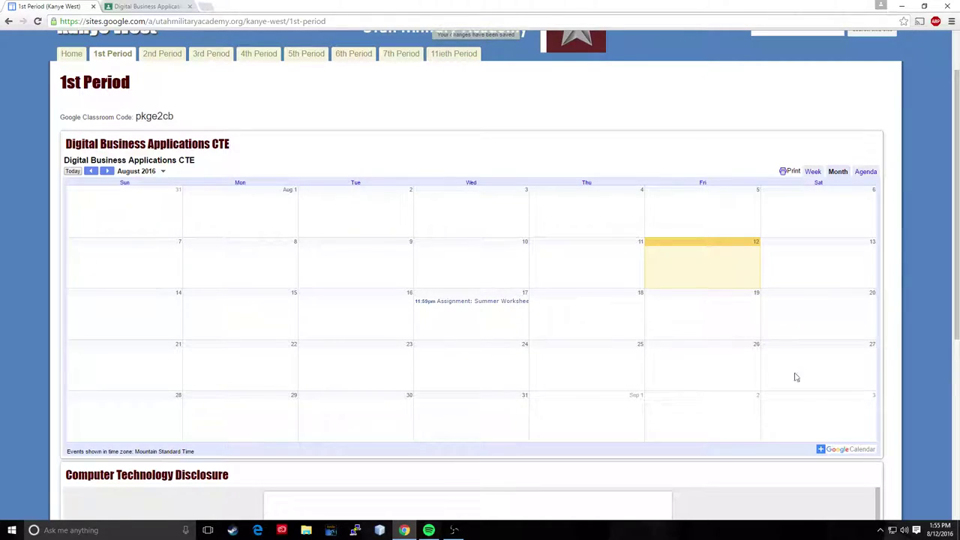
scroll(903, 390, down, 5)
scroll(683, 346, down, 5)
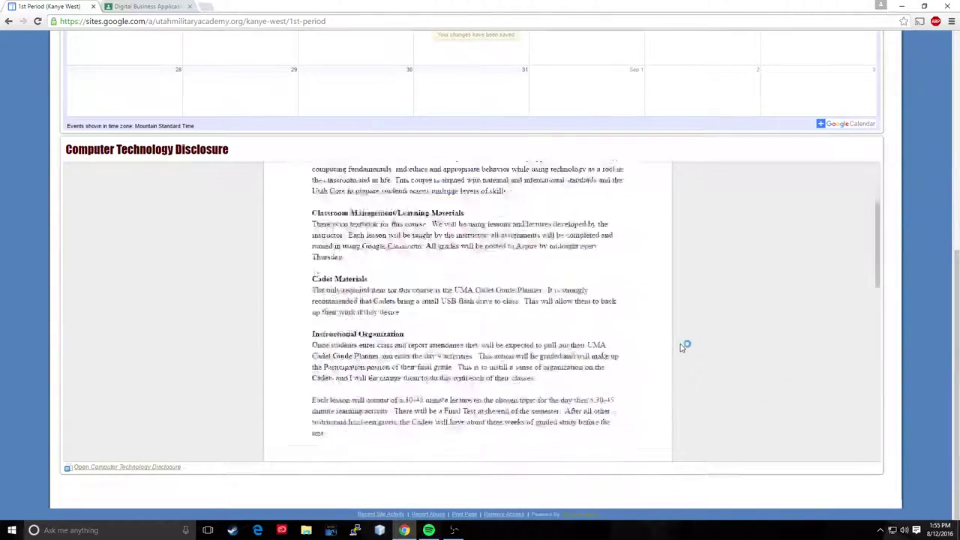
scroll(683, 345, up, 5)
scroll(710, 343, up, 5)
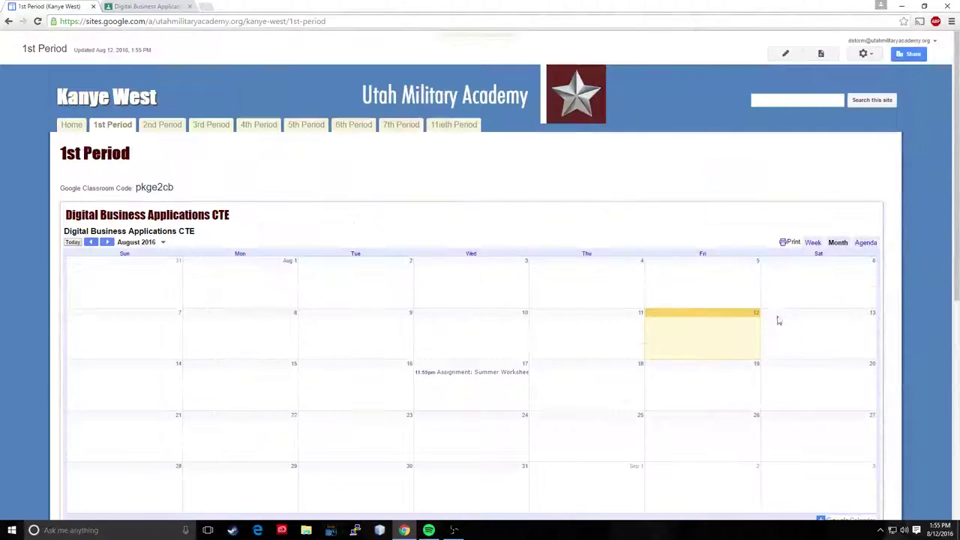
scroll(518, 195, down, 2)
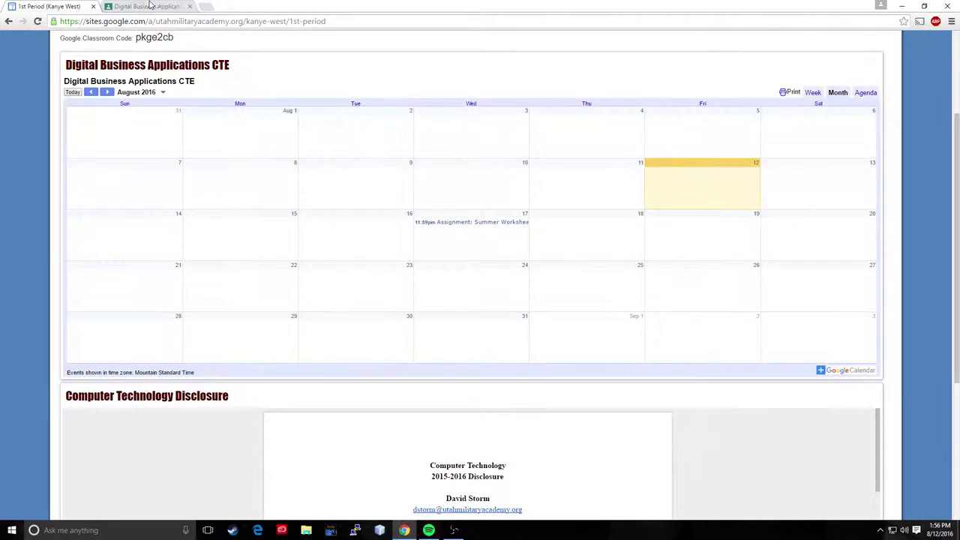
Step: Start a Classroom assignment titled 'Be a kid' with instructions 'Go do something stupid'
key(ctrl+Tab)
scroll(776, 353, down, 1)
mouse_move(932, 501)
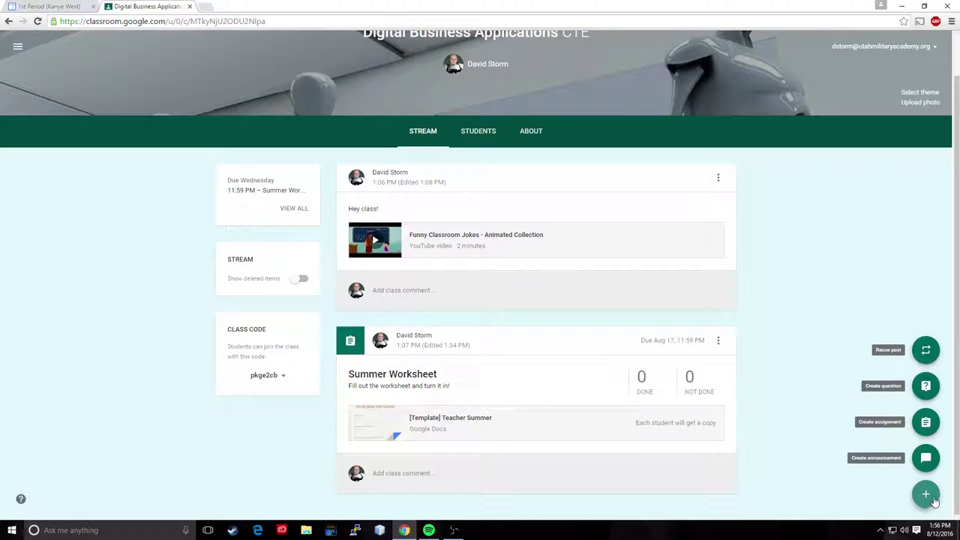
click(347, 239)
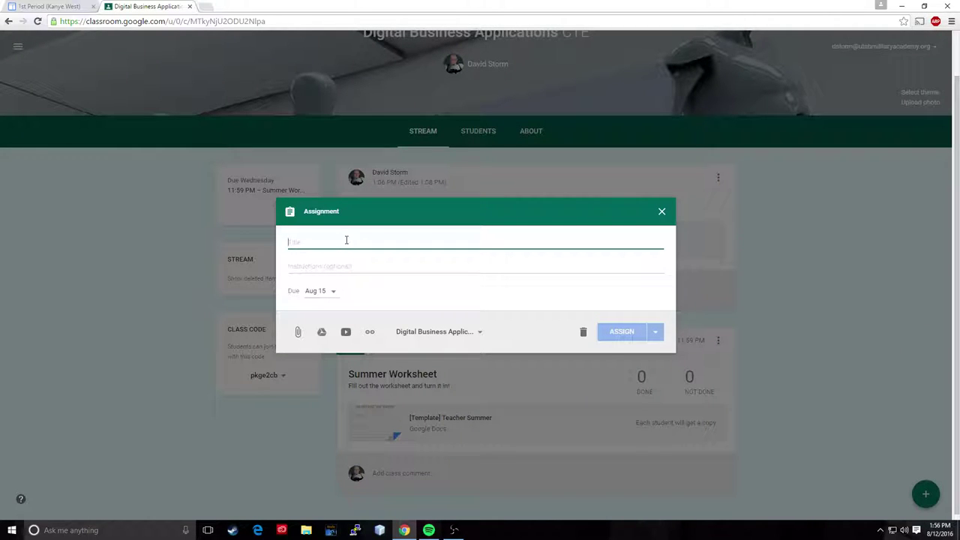
text(Be a kid)
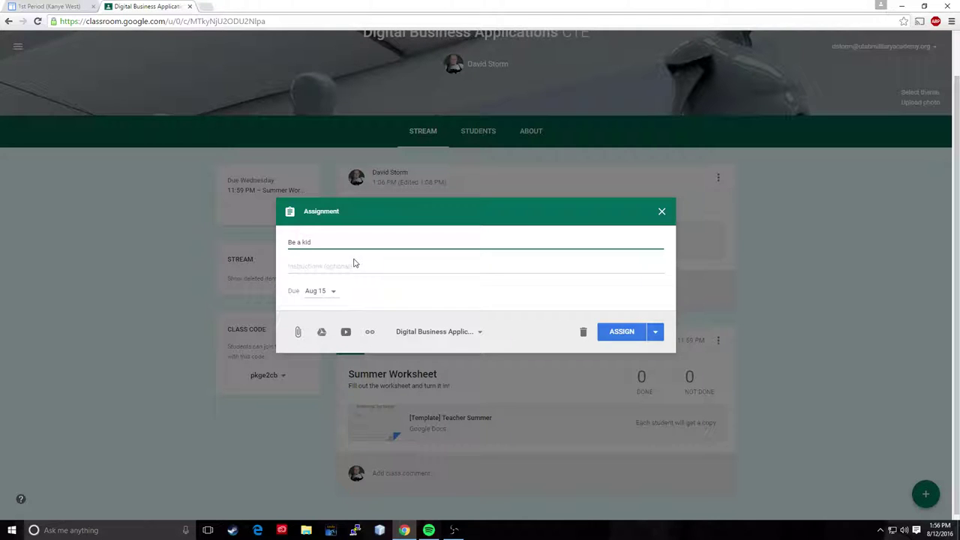
click(353, 265)
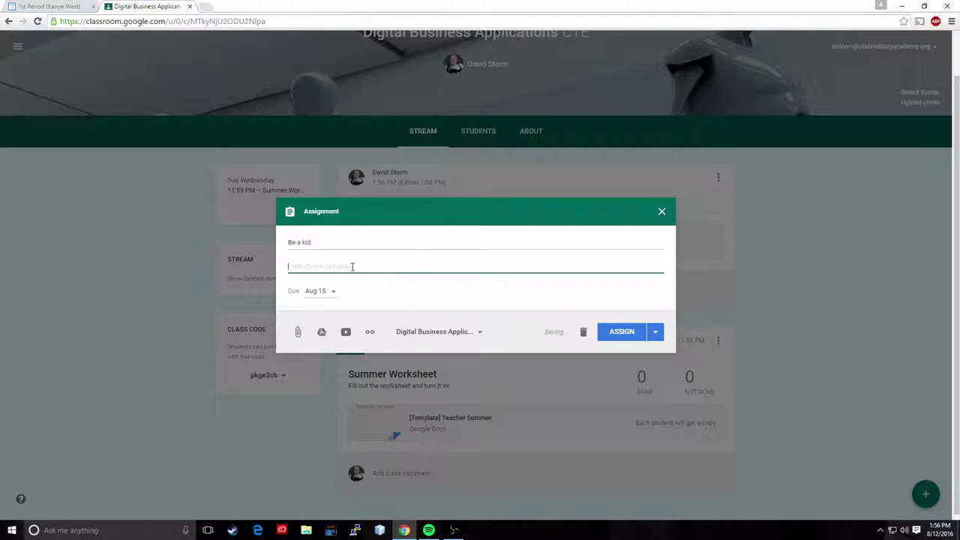
text(Bo do so)
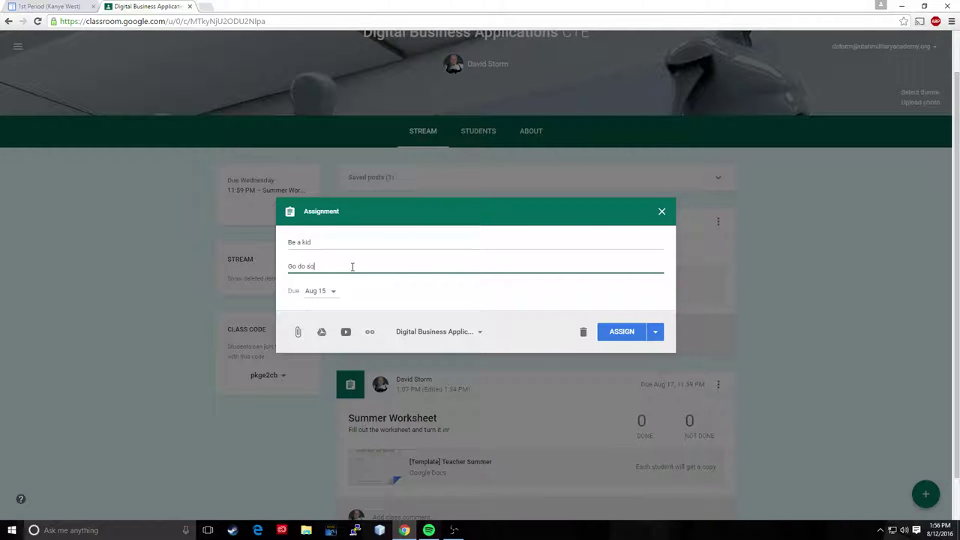
text(mething stupid)
Step: Set the assignment due Aug 19 at 11:59 PM and post it
click(325, 291)
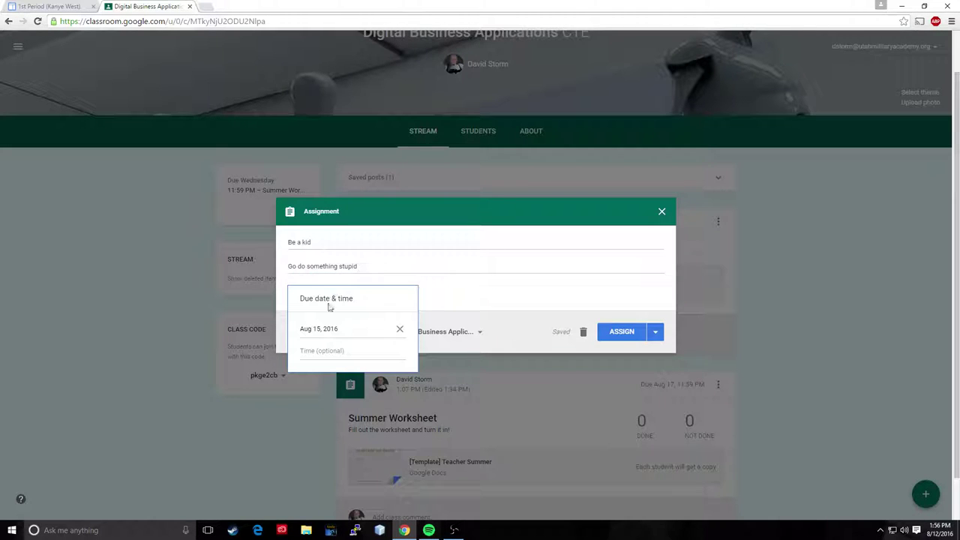
click(342, 330)
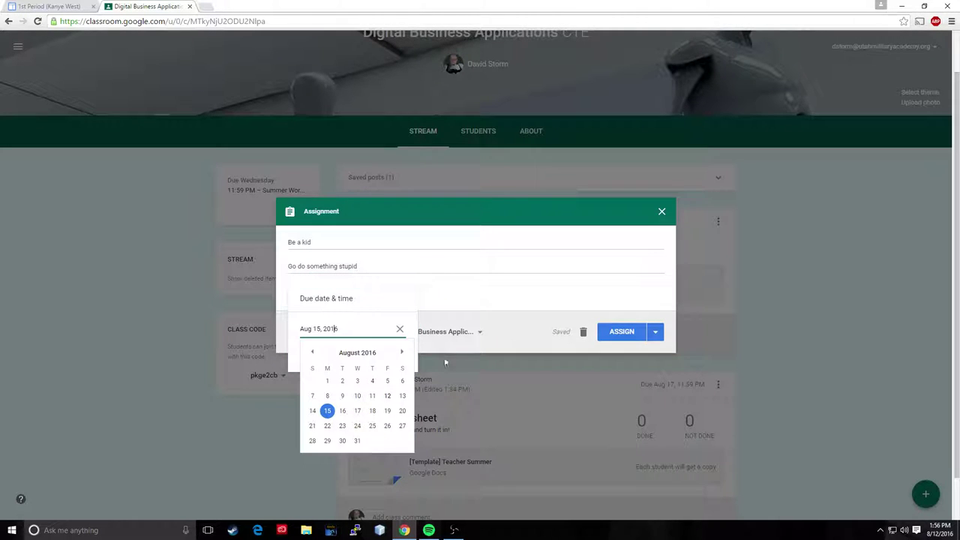
click(388, 411)
click(315, 353)
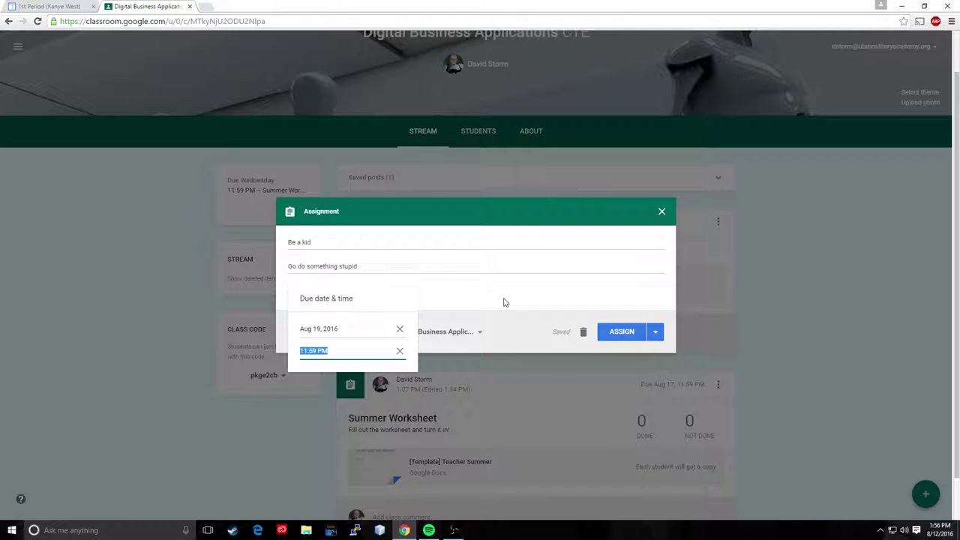
click(505, 302)
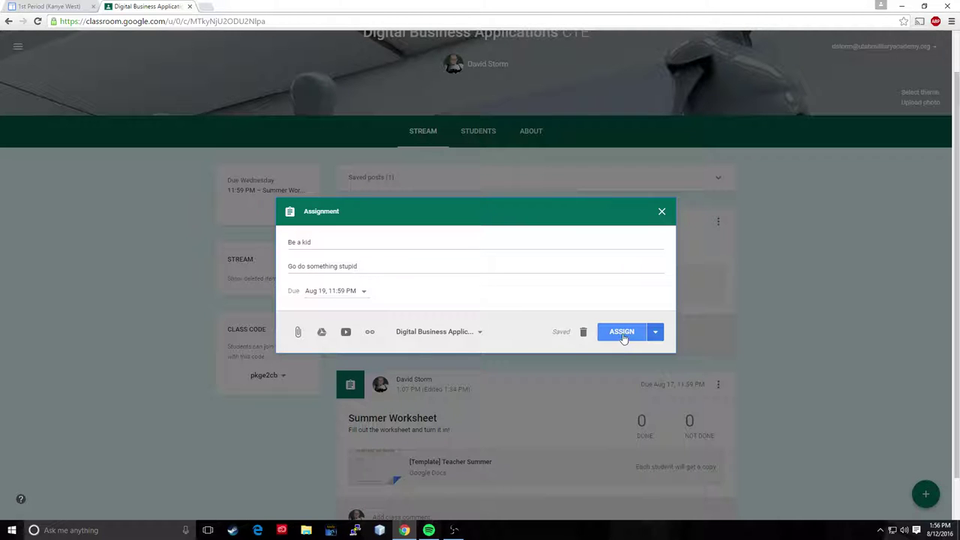
click(624, 335)
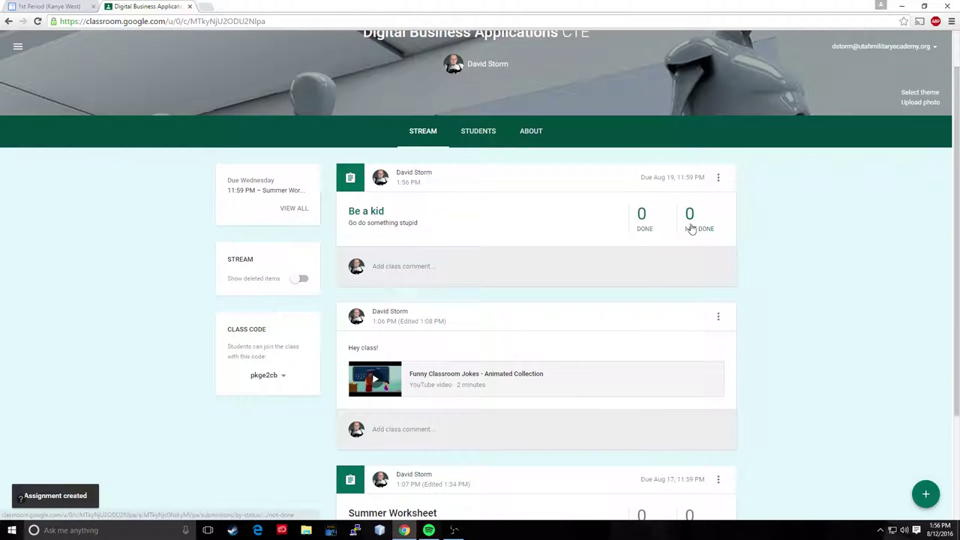
Step: Reload the 1st Period page and inspect the 'Be a kid' event on August 19
click(60, 7)
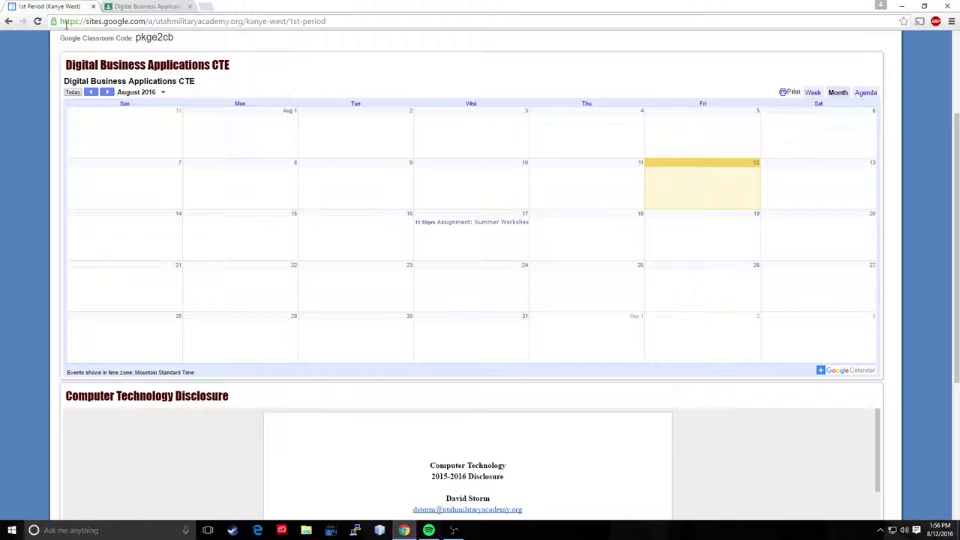
key(F5)
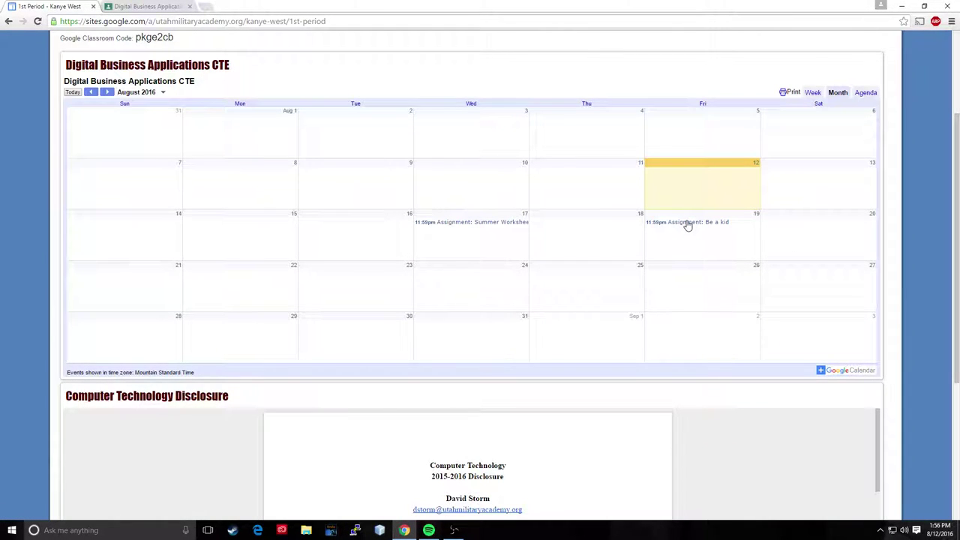
click(688, 224)
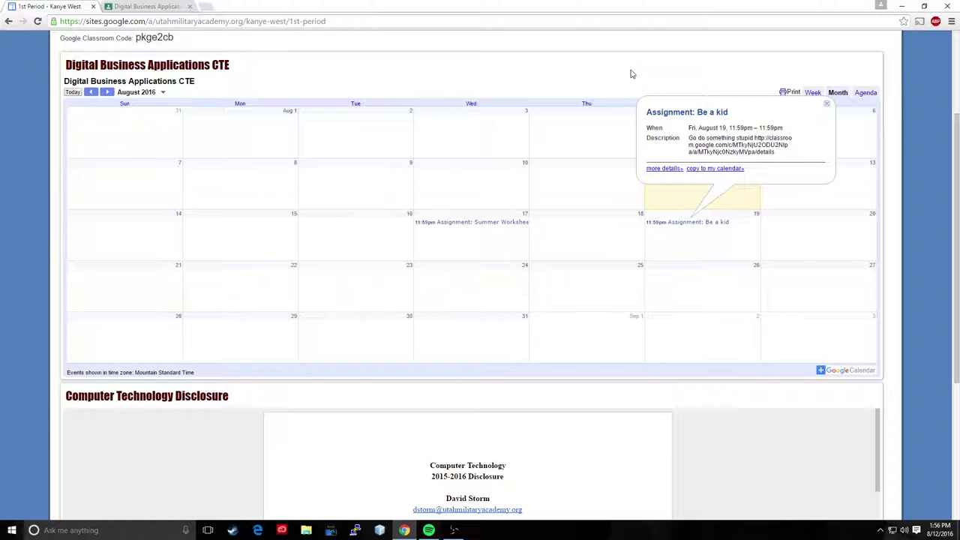
click(827, 103)
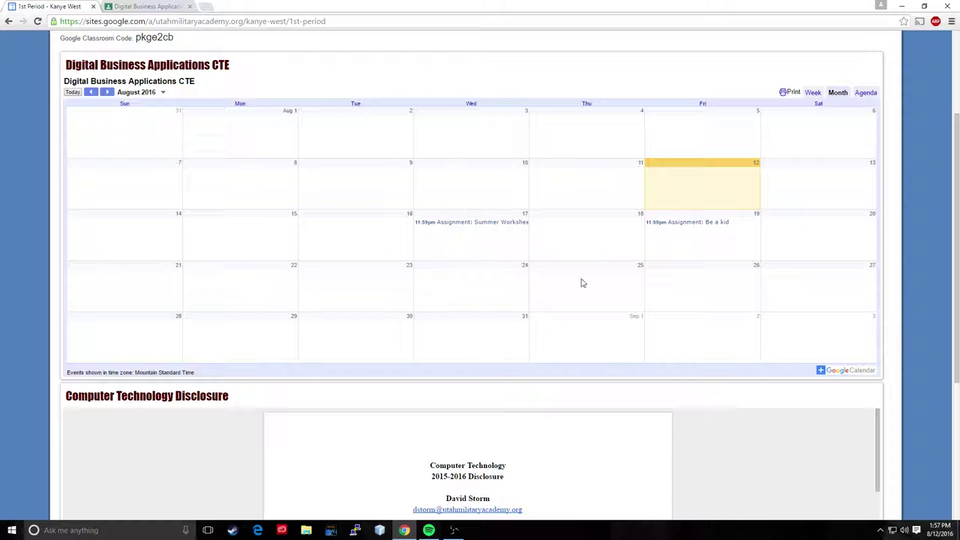
scroll(893, 339, up, 3)
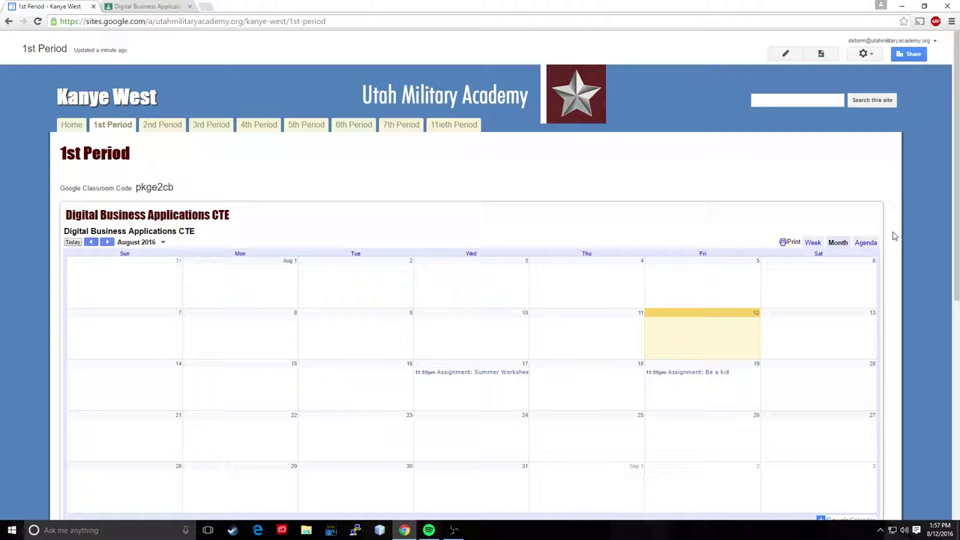
scroll(893, 239, down, 5)
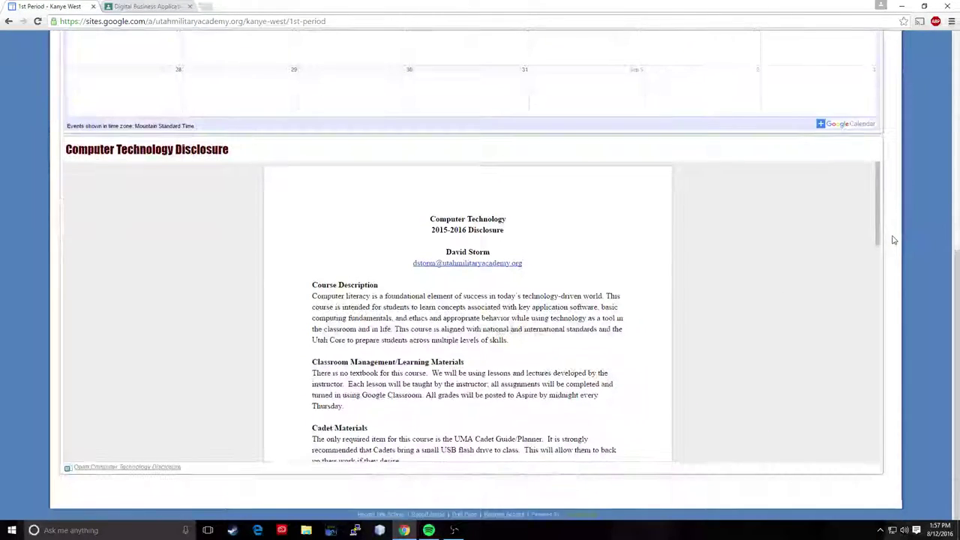
scroll(892, 237, up, 5)
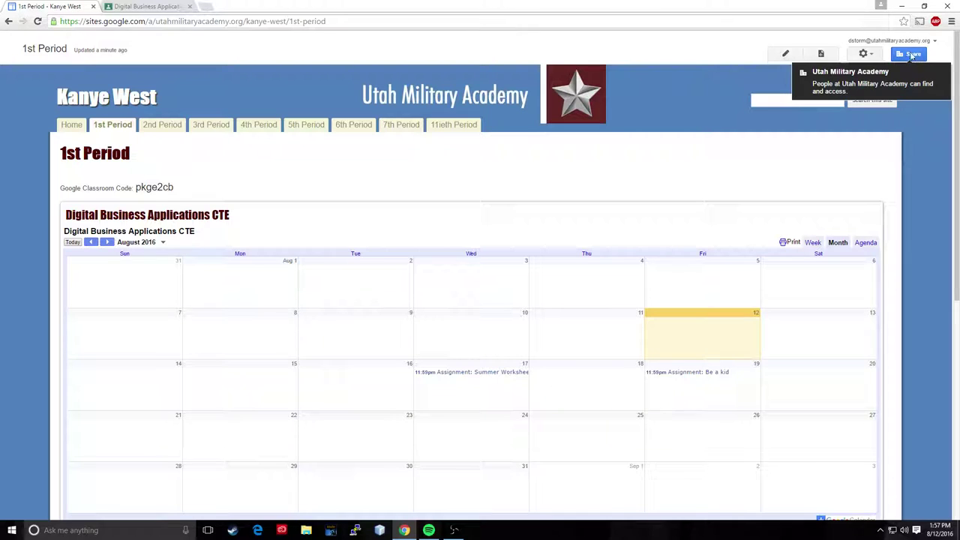
Step: Change the site's sharing visibility to 'On - Public on the web' and save
click(908, 54)
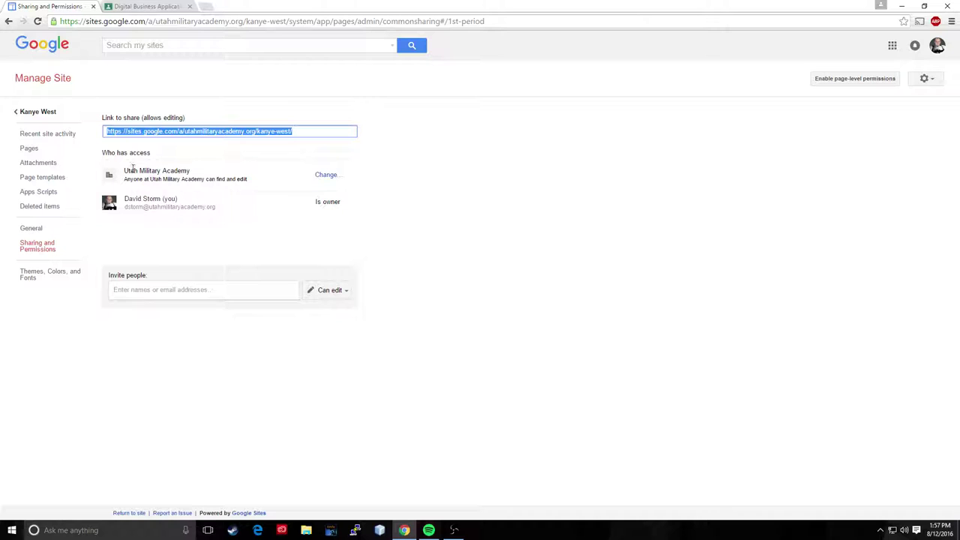
click(327, 176)
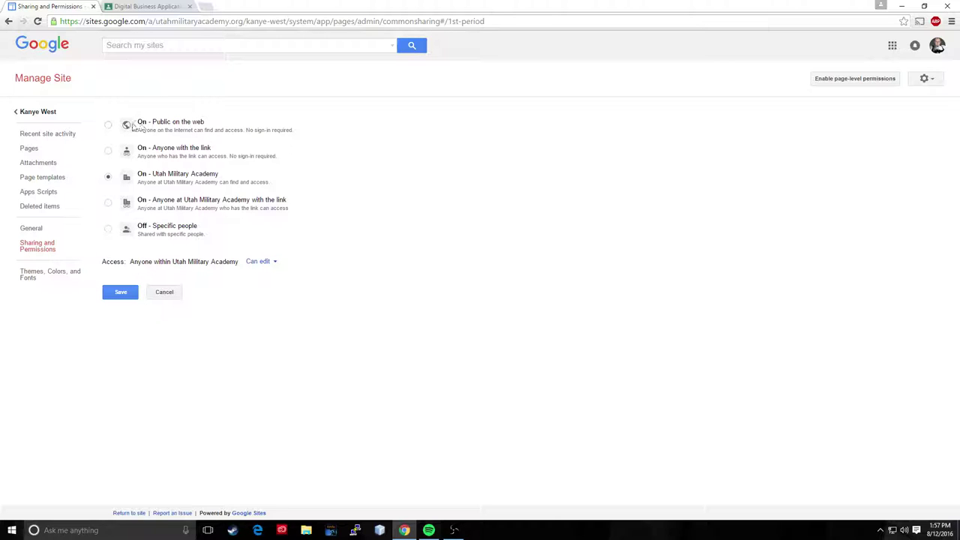
click(109, 126)
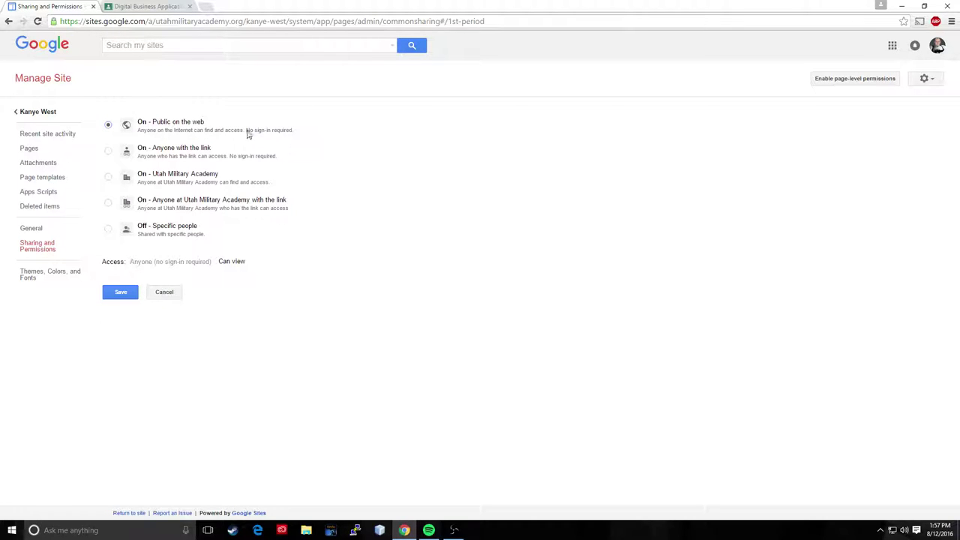
click(121, 293)
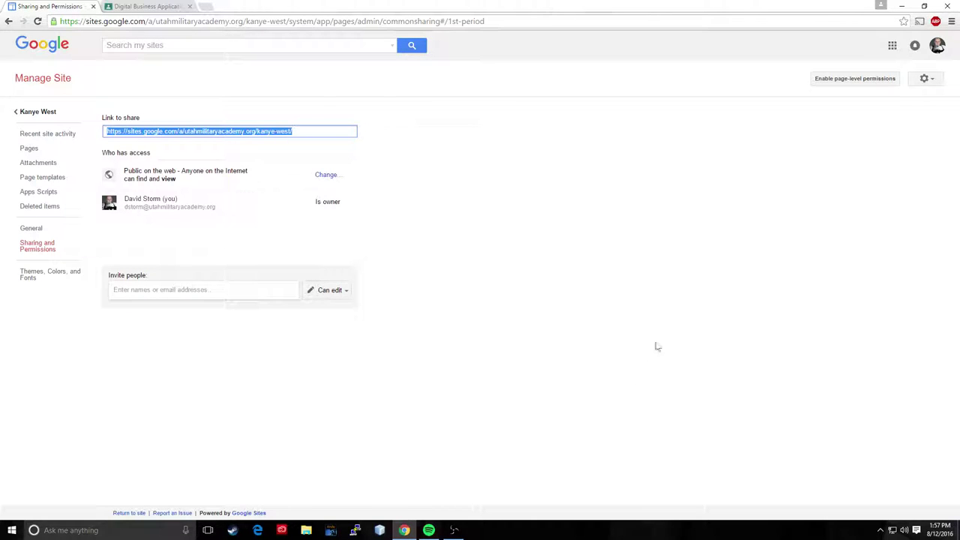
click(29, 116)
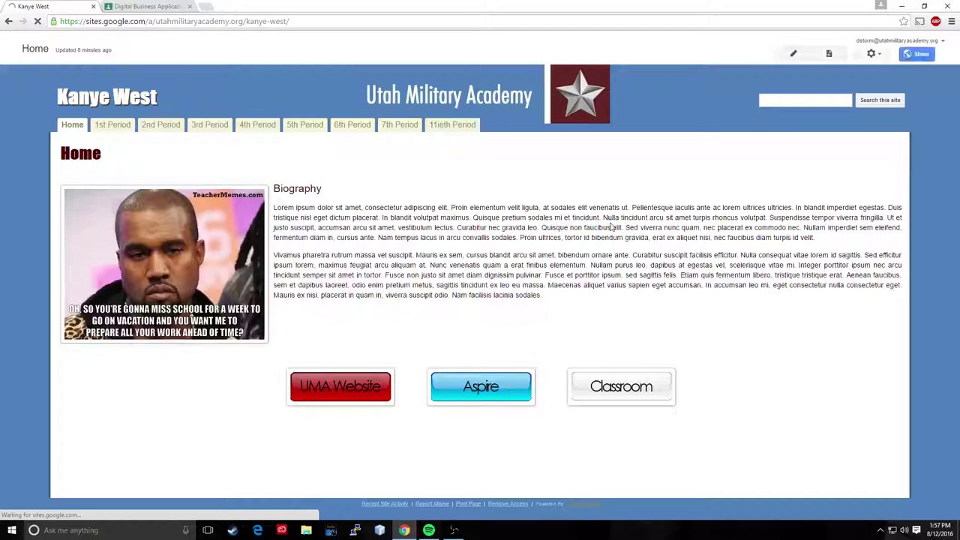